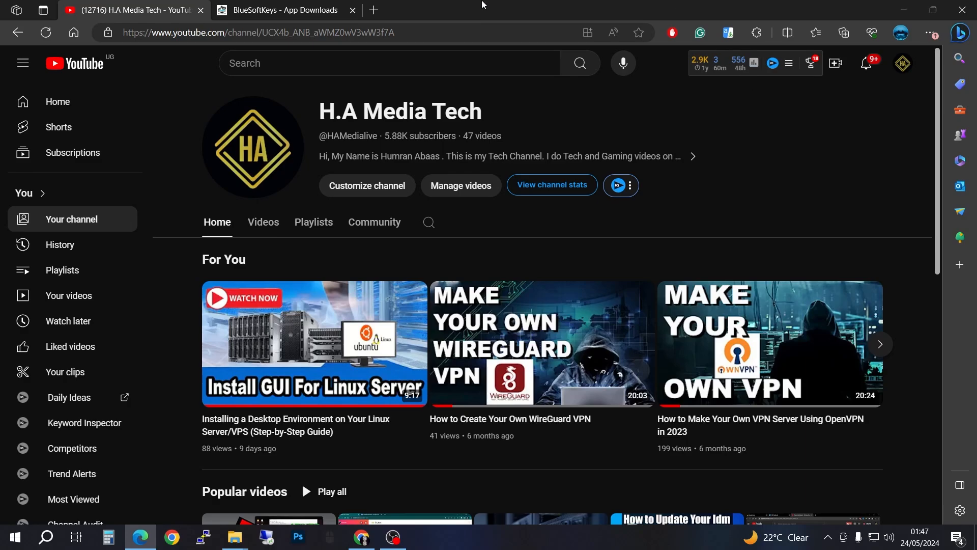
- Try downloading LosslessCut-win-x64.iso from the BlueSoftKeys app downloads page, accepting the unscanned file, and dismiss the download dialog
click(299, 7)
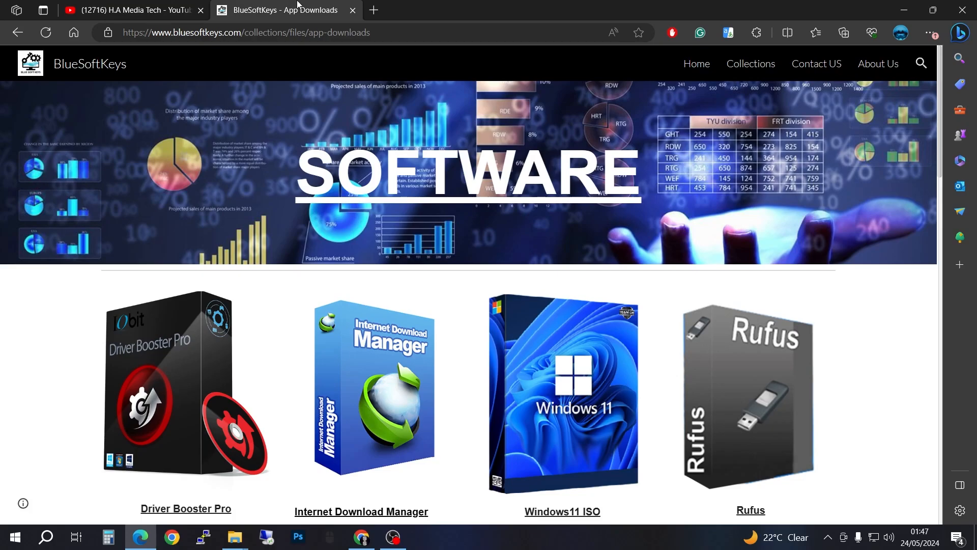
scroll(550, 209, down, 10)
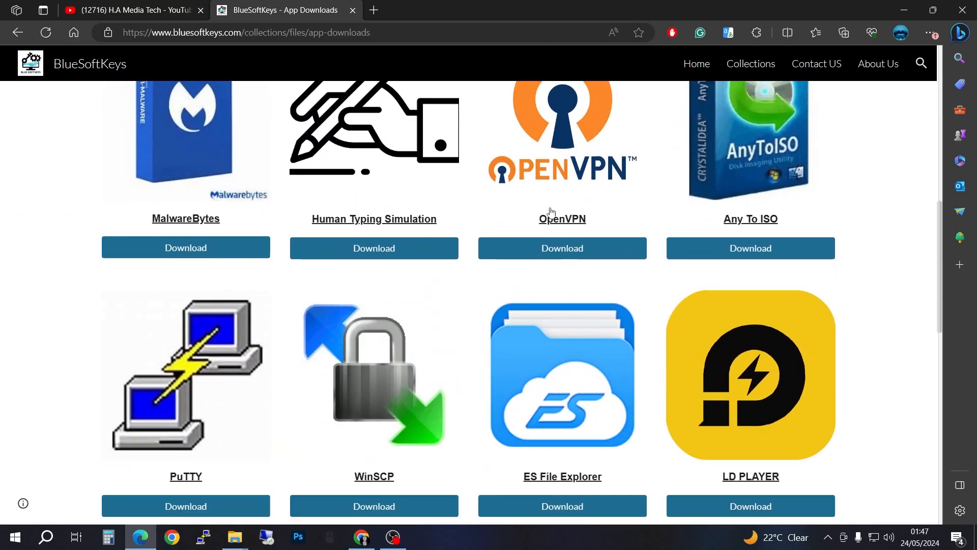
scroll(551, 212, down, 13)
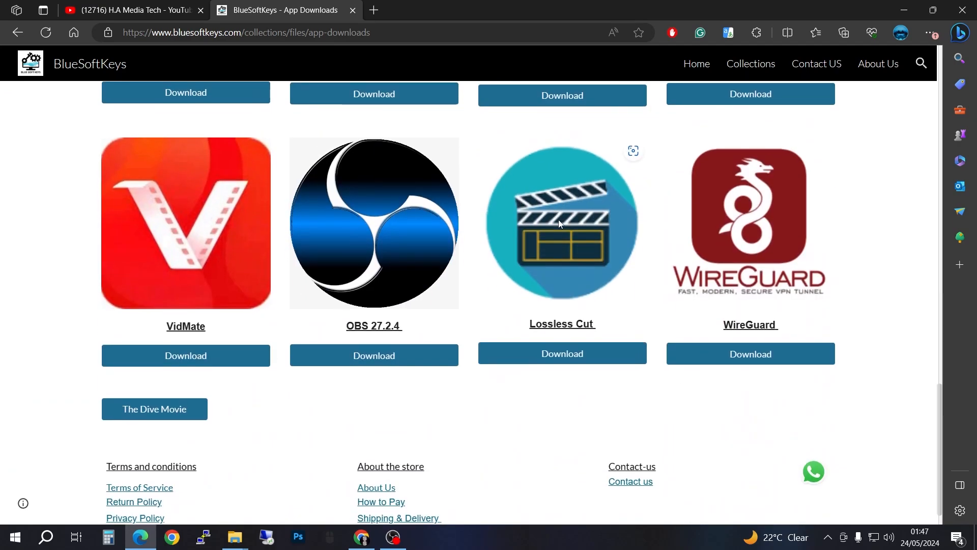
click(577, 355)
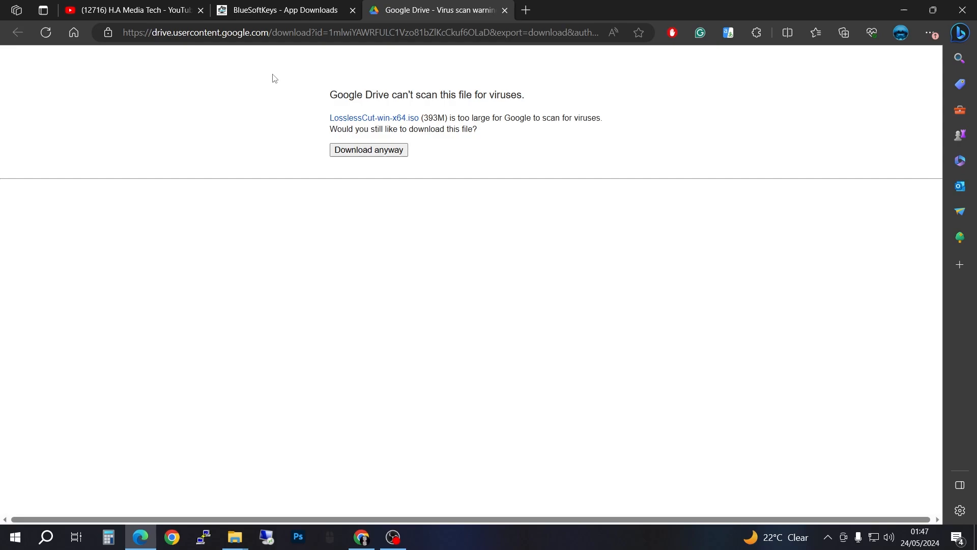
click(379, 151)
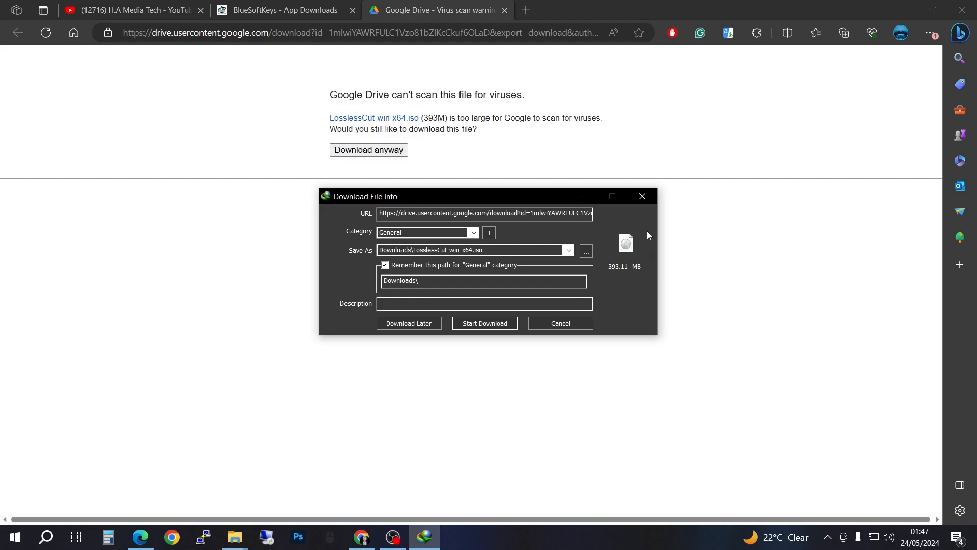
click(642, 196)
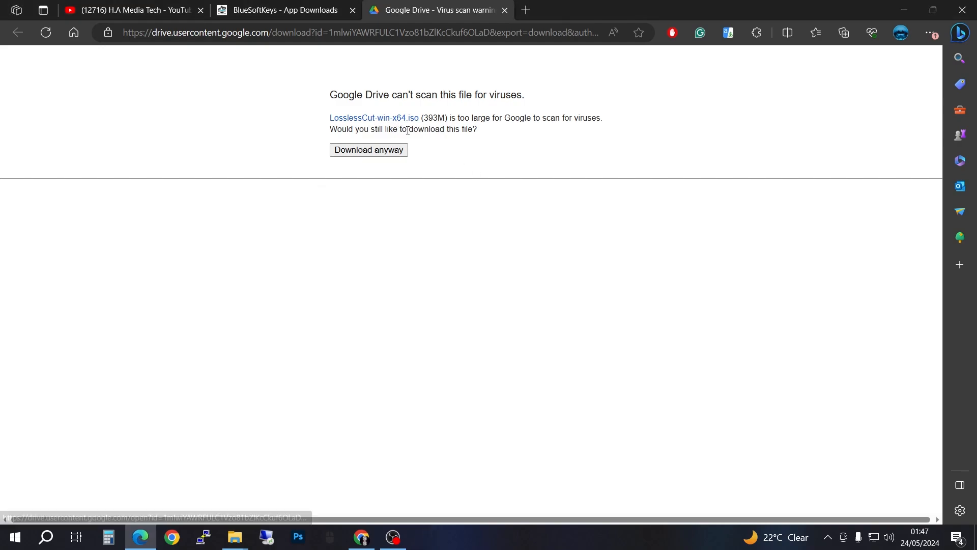
- Minimize the browser, mount the LosslessCut ISO file from the desktop and move its window clear of the desktop's empty area
click(902, 7)
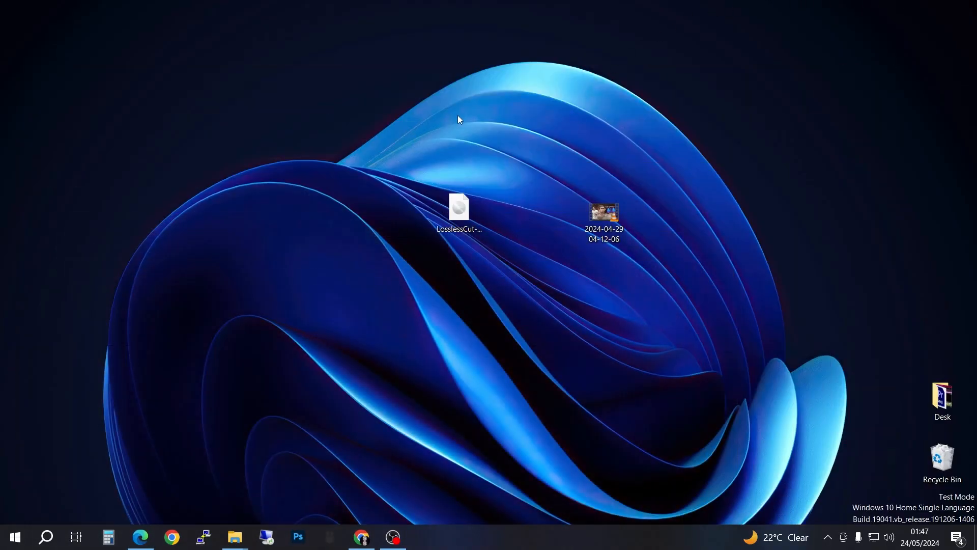
double_click(460, 213)
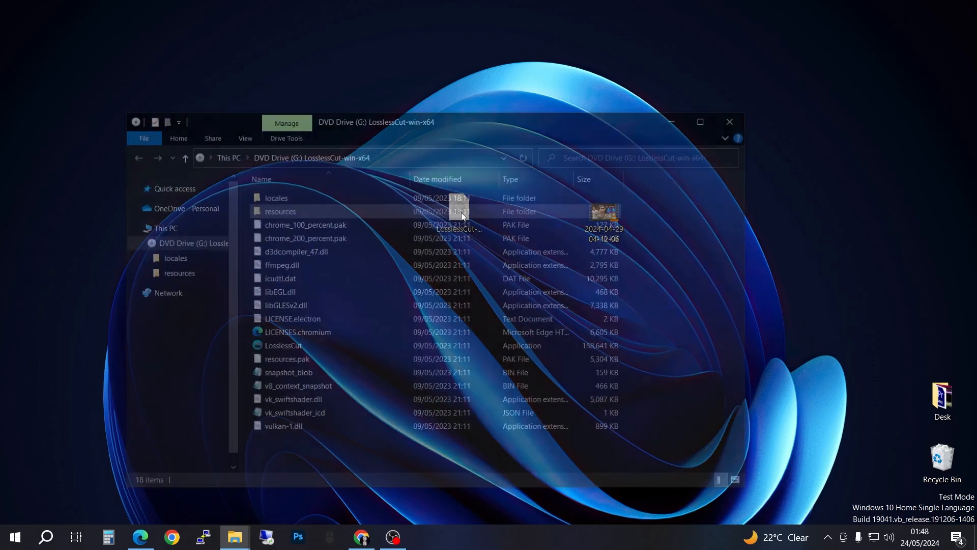
drag(477, 119, 569, 125)
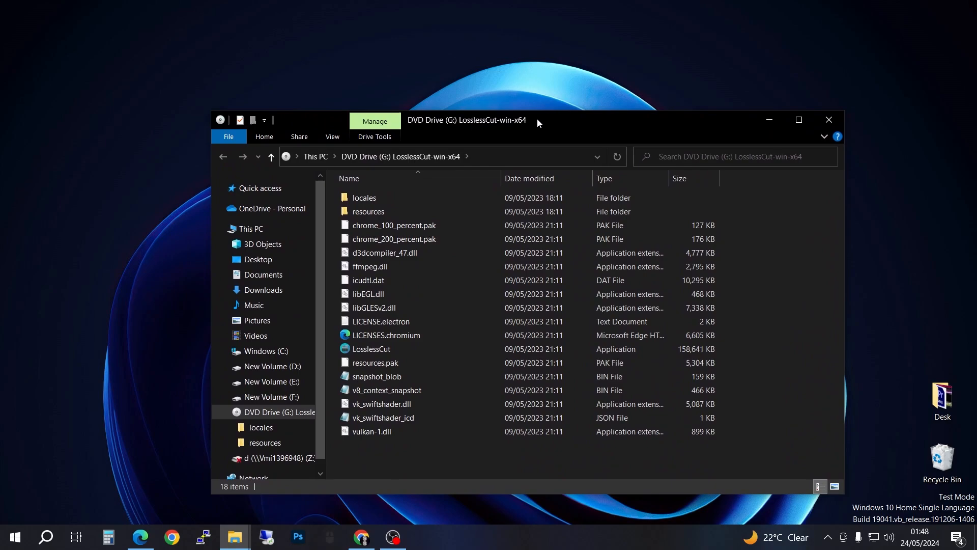
drag(536, 118, 634, 81)
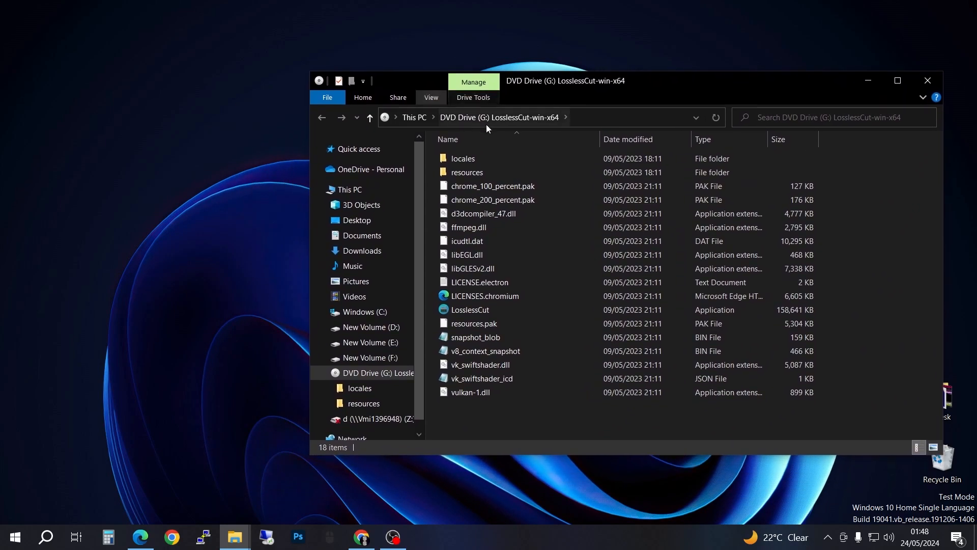
- Create a new folder on the desktop named "Lossless cut"
click(151, 171)
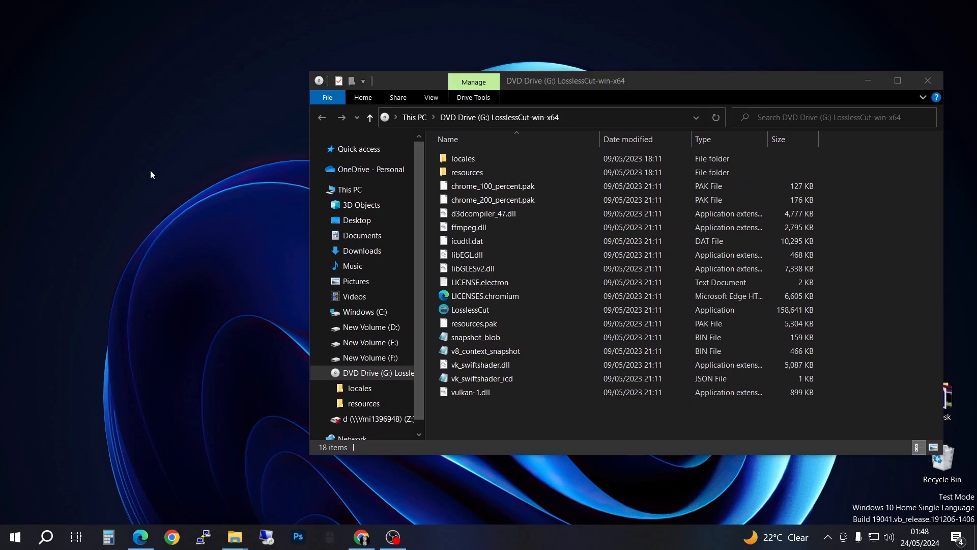
right_click(150, 174)
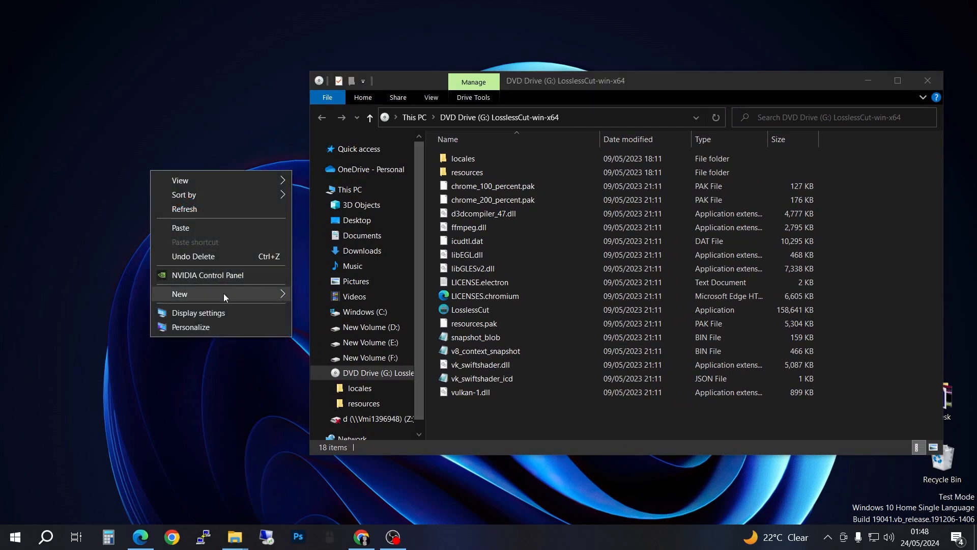
mouse_move(223, 294)
click(323, 297)
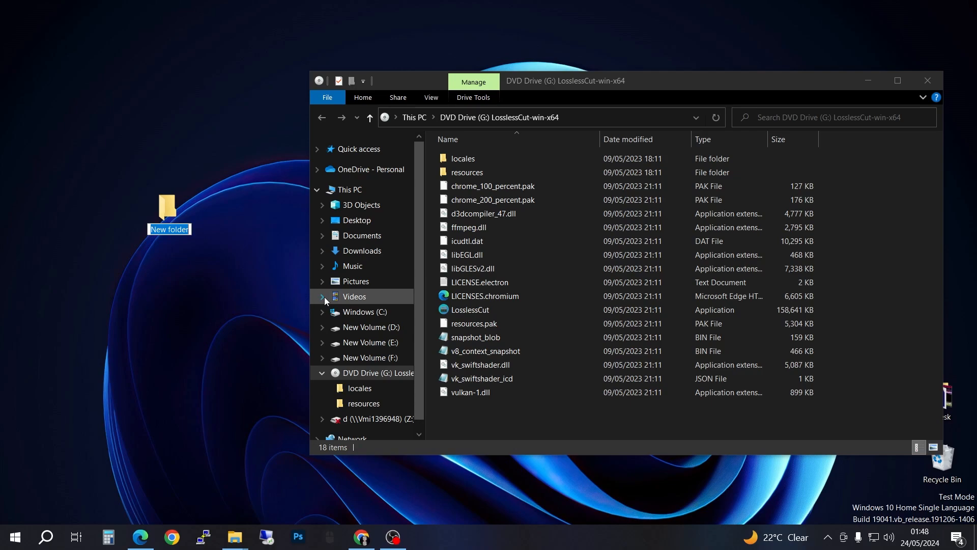
text(Lossl)
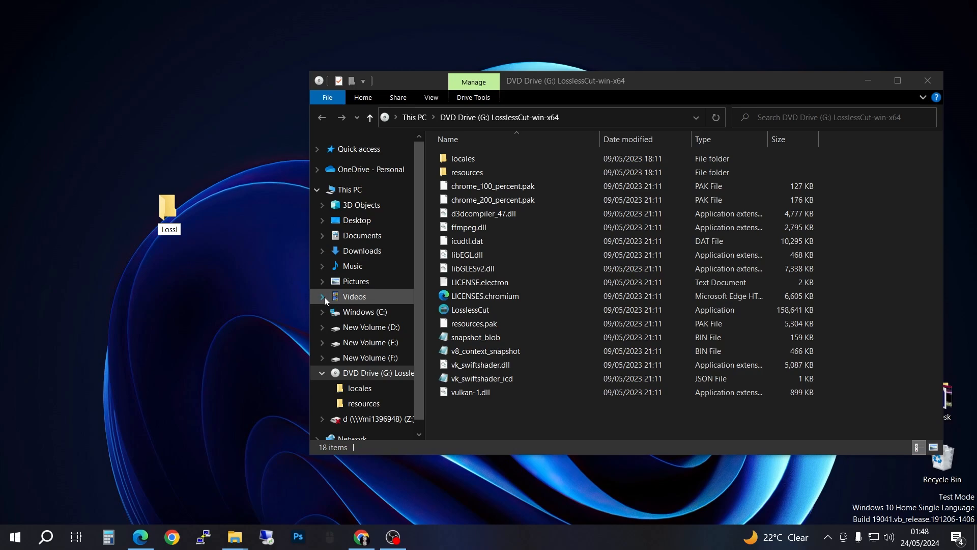
text(ess cut)
key(Return)
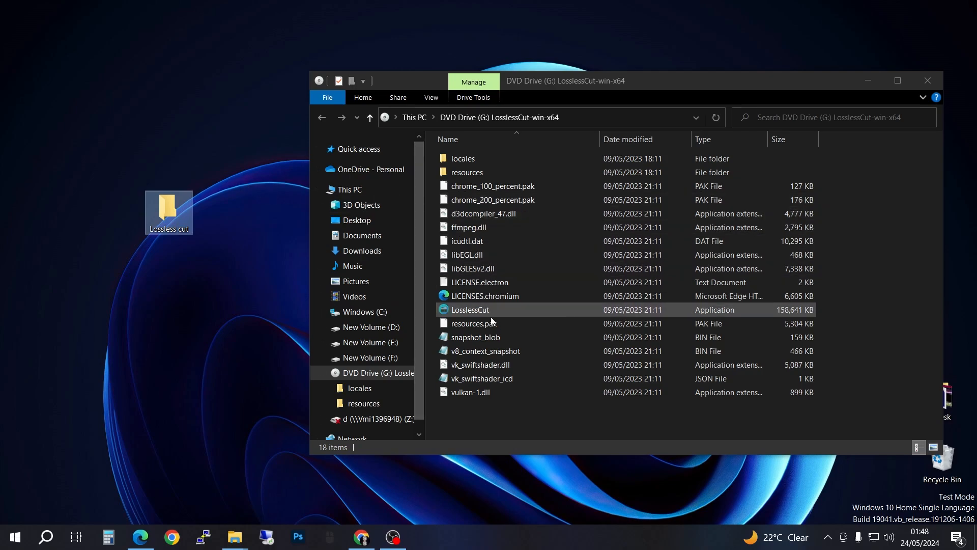
- Copy all files from the mounted LosslessCut-win-x64 drive into the Lossless cut folder, check the copies and close both windows
drag(498, 411, 178, 206)
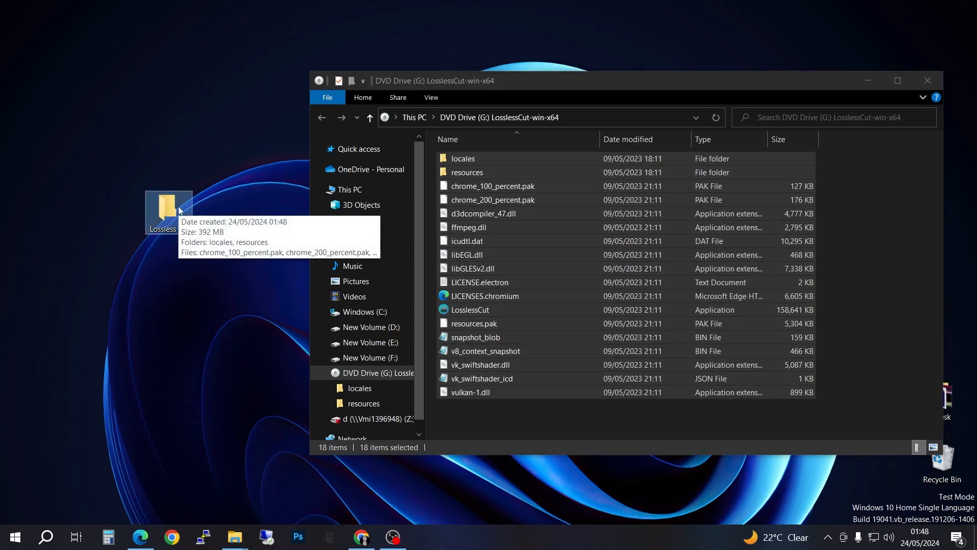
double_click(165, 215)
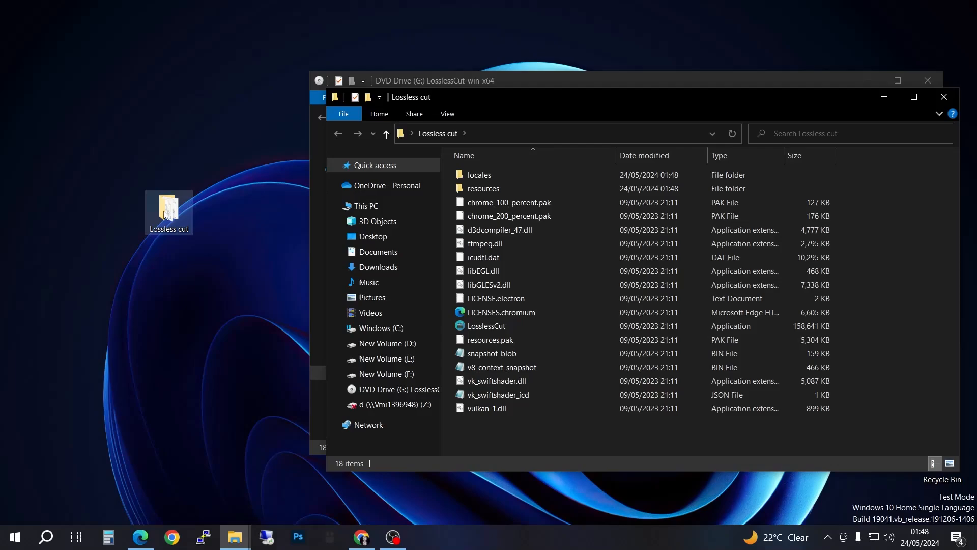
drag(582, 90, 443, 89)
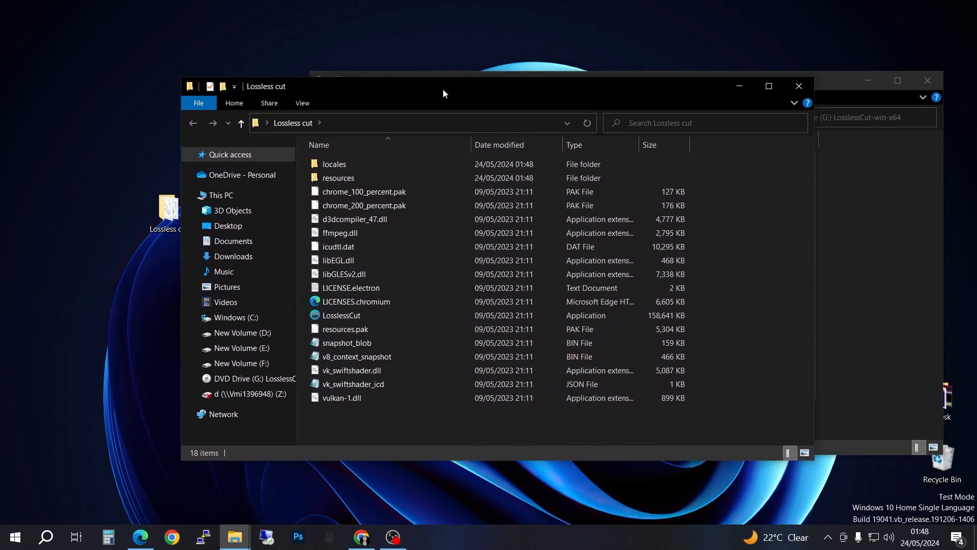
click(835, 87)
click(926, 80)
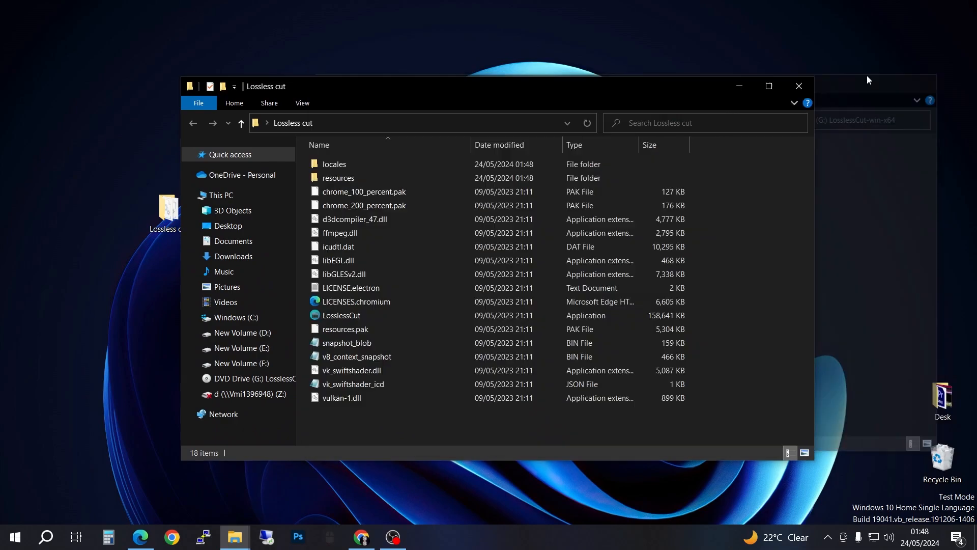
drag(422, 104, 465, 87)
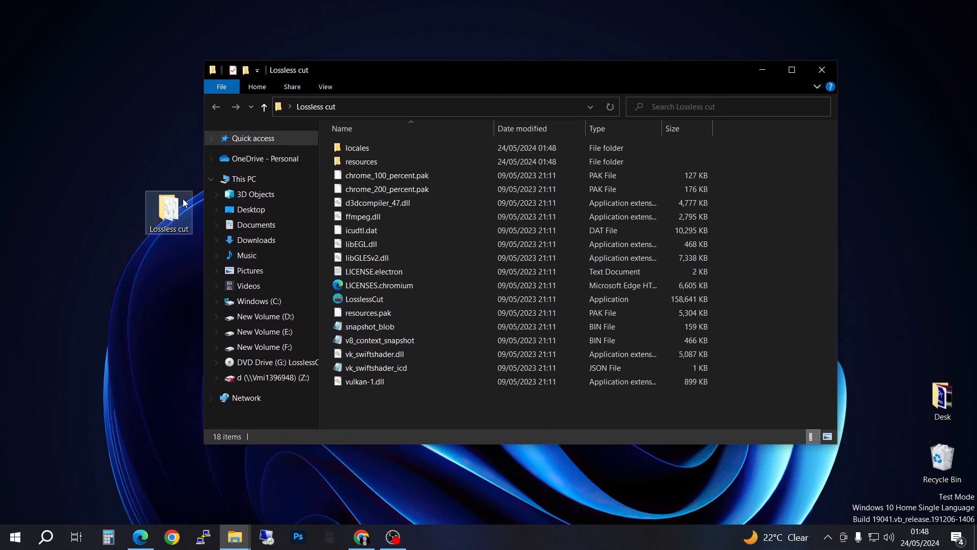
click(822, 69)
click(180, 207)
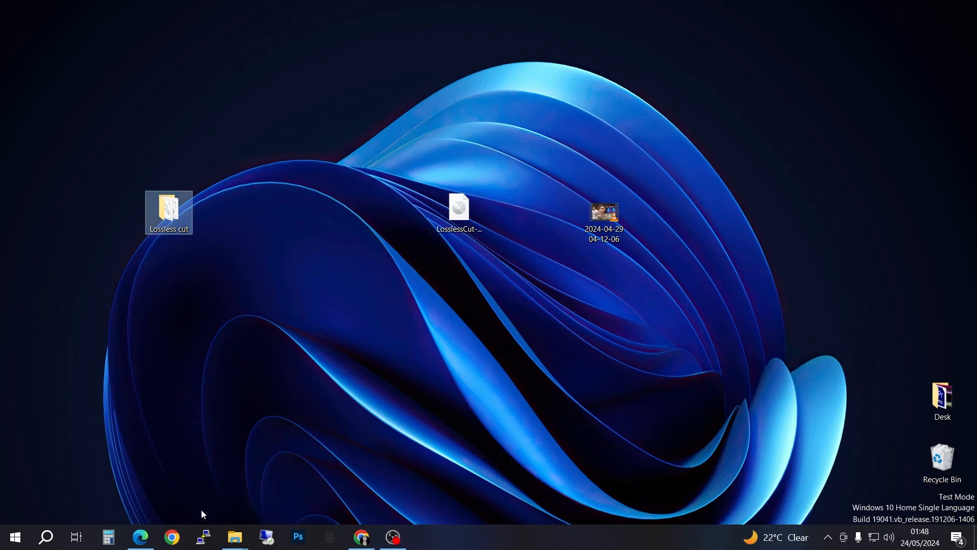
- Locate the LosslessCut-win-x64 folder in C:\Program Files as an example install location, and close the window
click(234, 540)
click(137, 500)
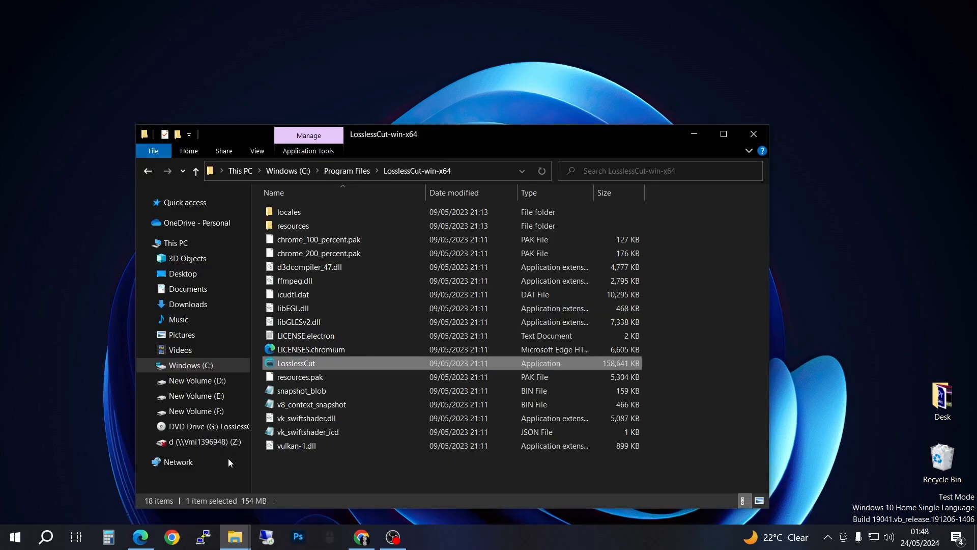
click(176, 244)
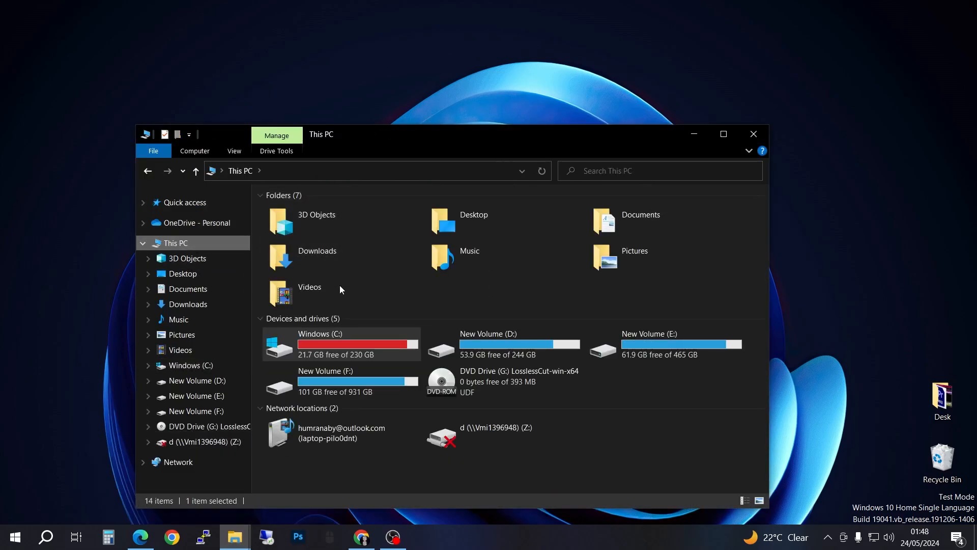
double_click(341, 338)
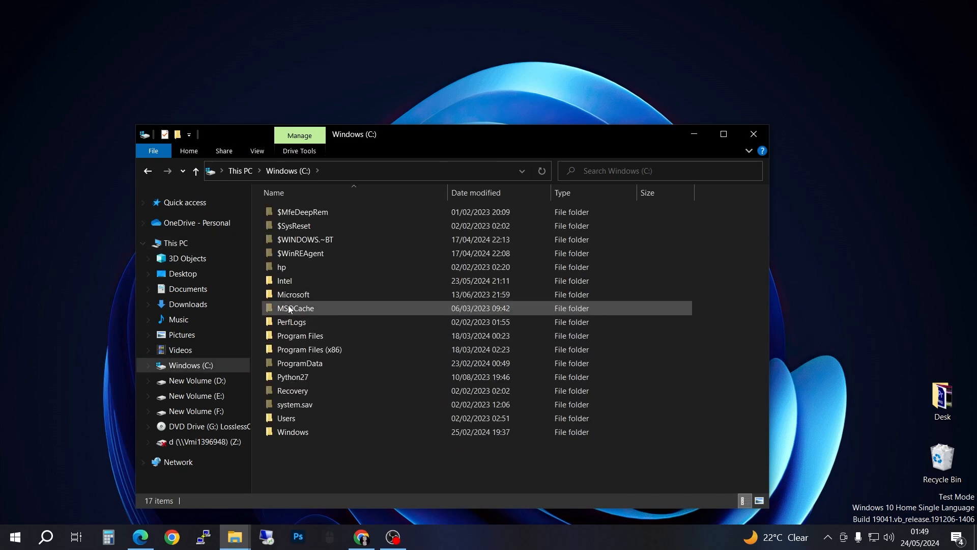
double_click(307, 336)
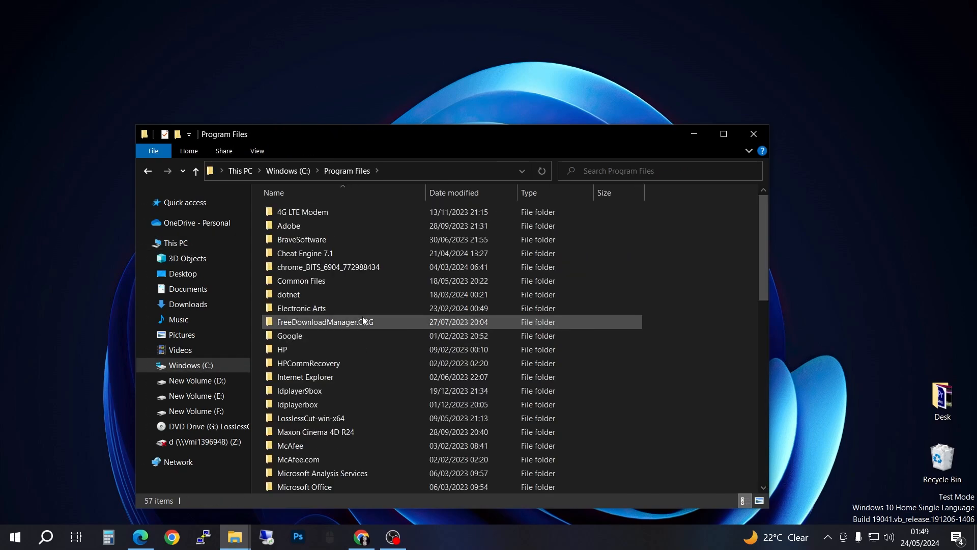
click(297, 319)
key(l)
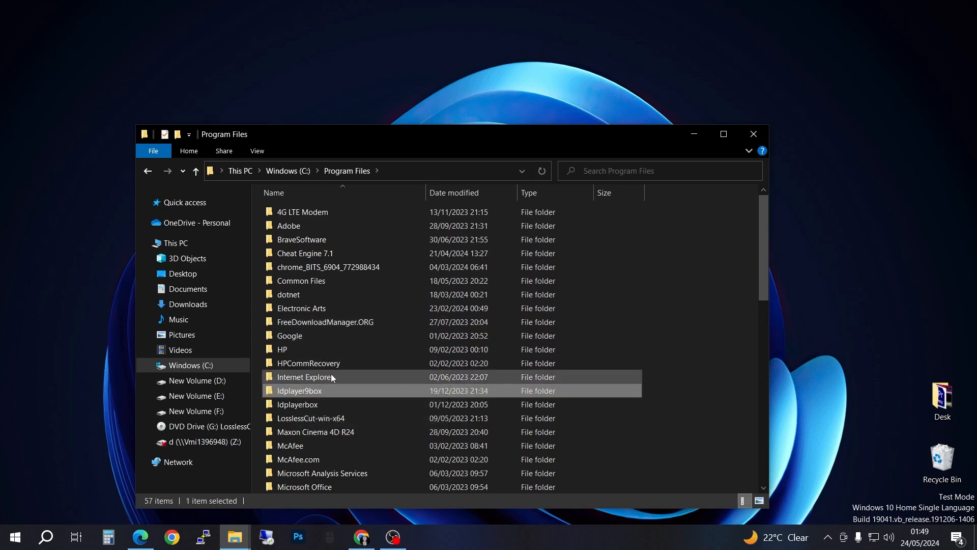
key(l)
key(l)
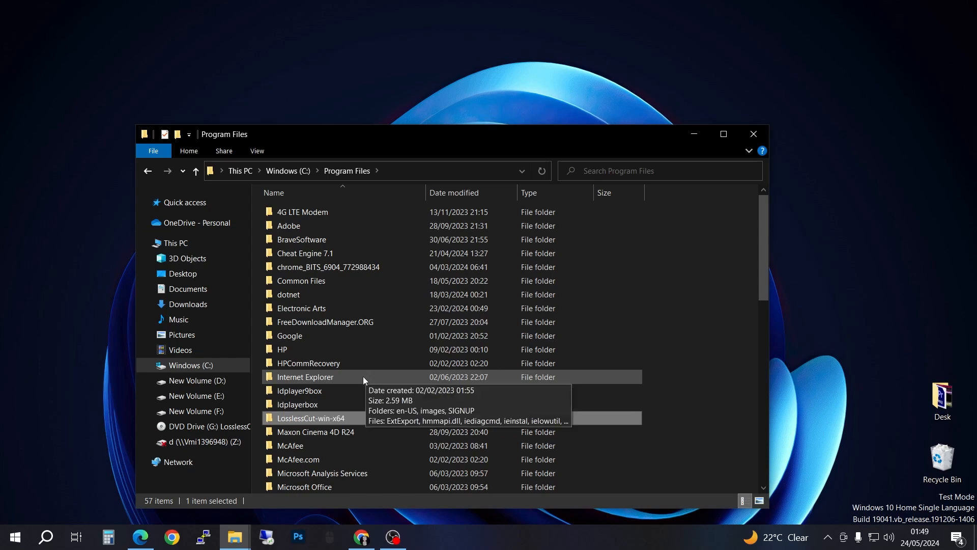
drag(340, 139, 295, 93)
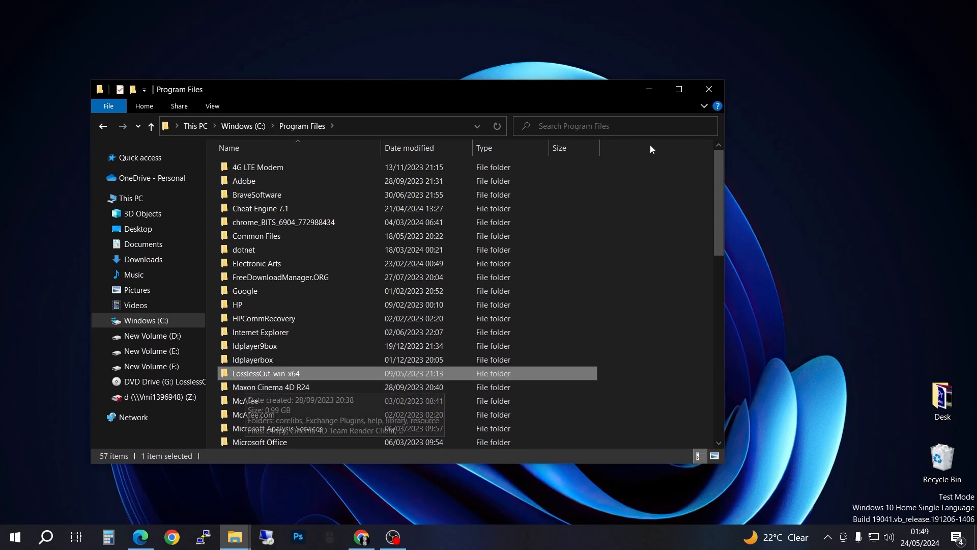
click(707, 90)
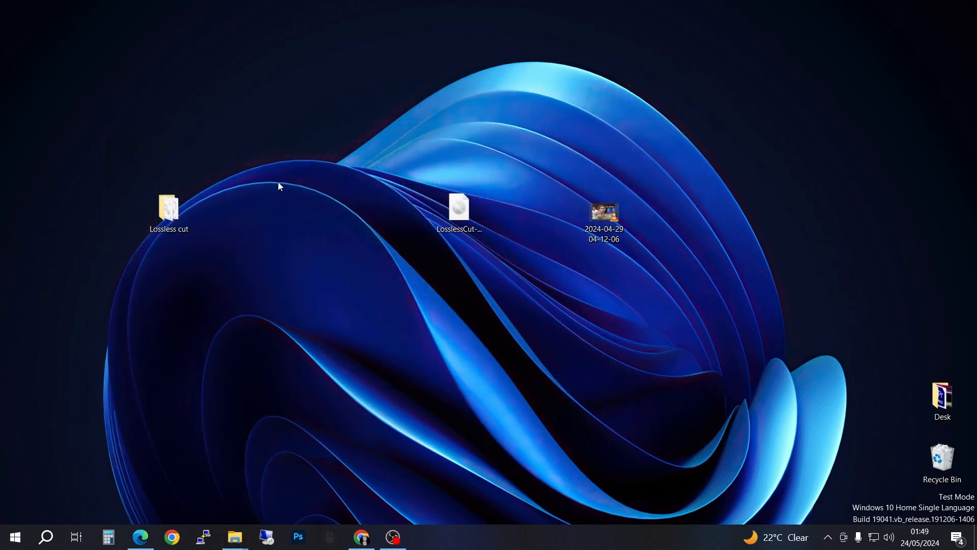
- Launch the LosslessCut application from the desktop's Lossless cut folder and minimize the folder window
double_click(168, 214)
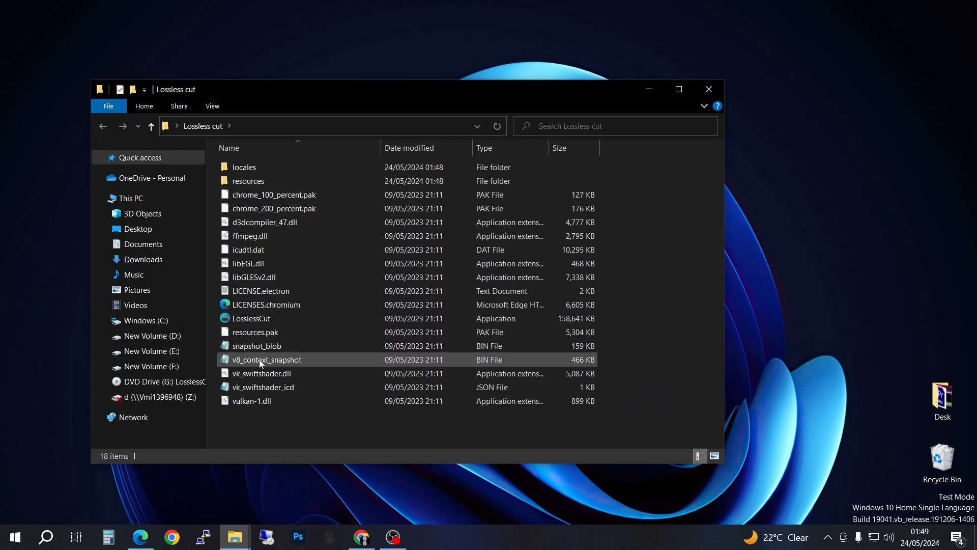
click(252, 319)
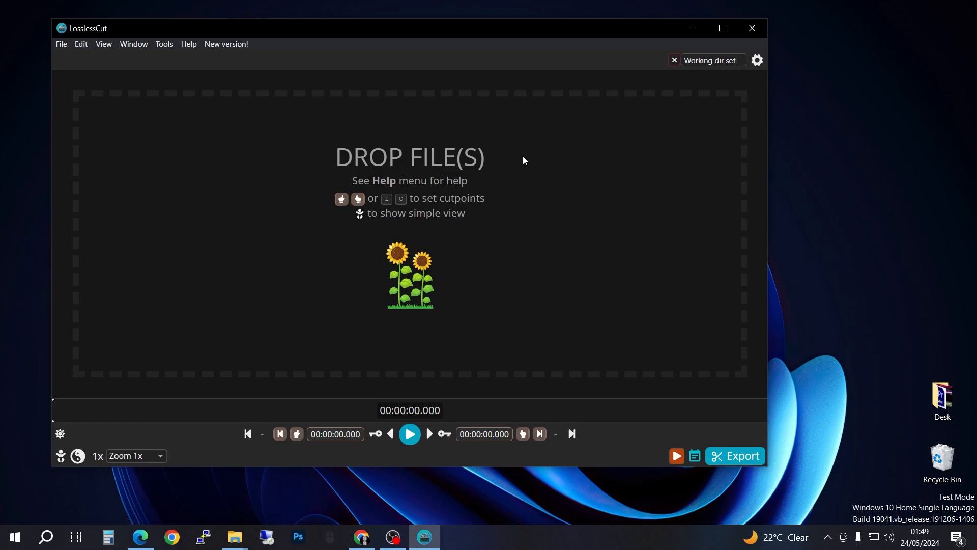
drag(642, 35, 377, 72)
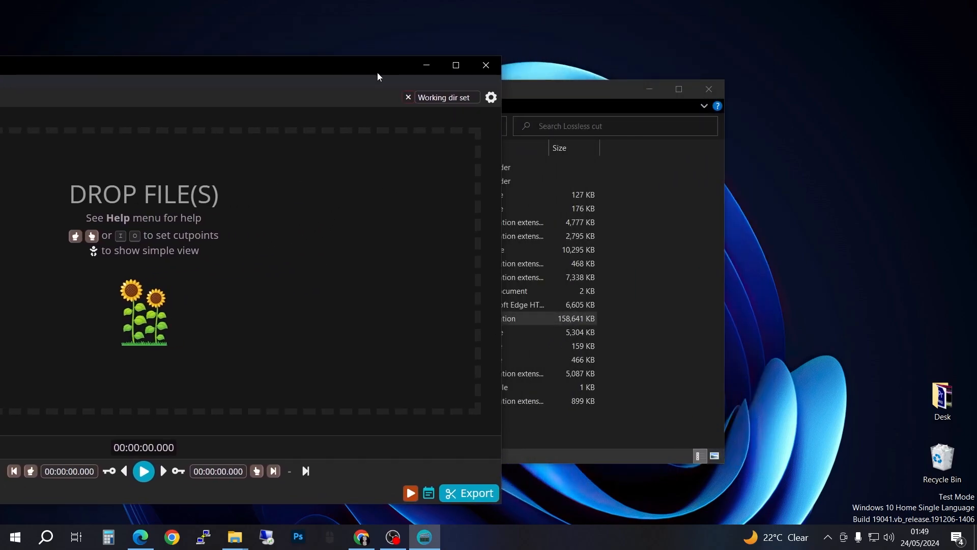
click(641, 94)
drag(604, 211, 910, 186)
drag(293, 70, 587, 38)
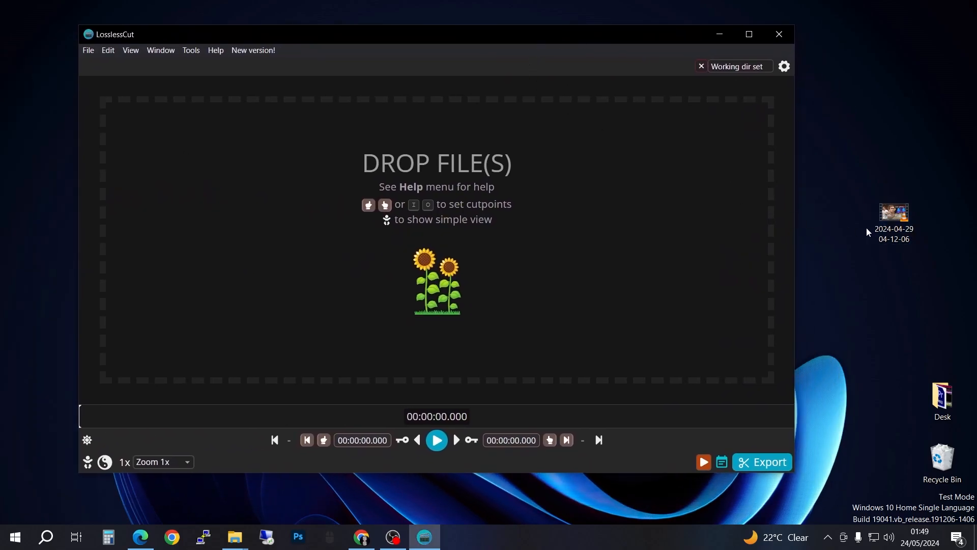
drag(896, 217, 459, 206)
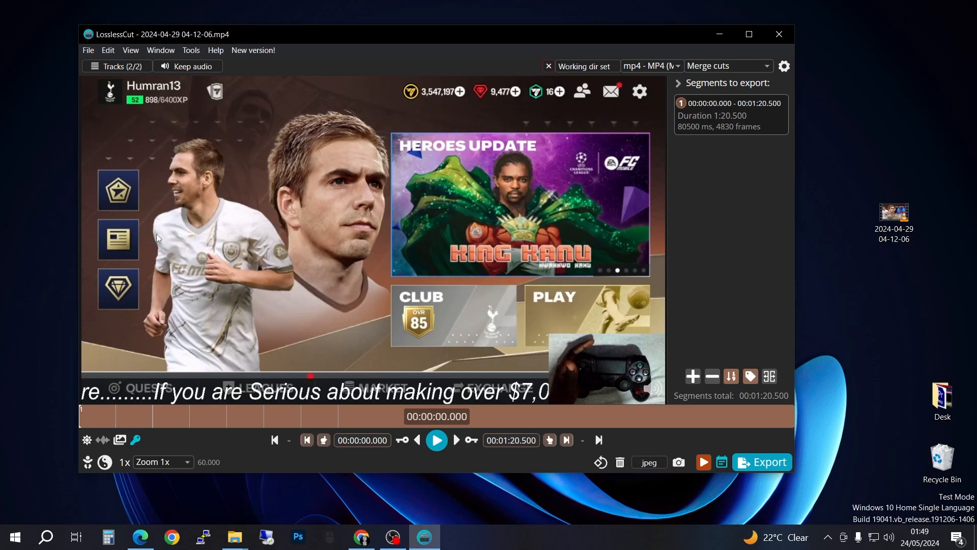
- End the first segment at 00:00:25.094 on the video timeline
click(87, 440)
click(303, 416)
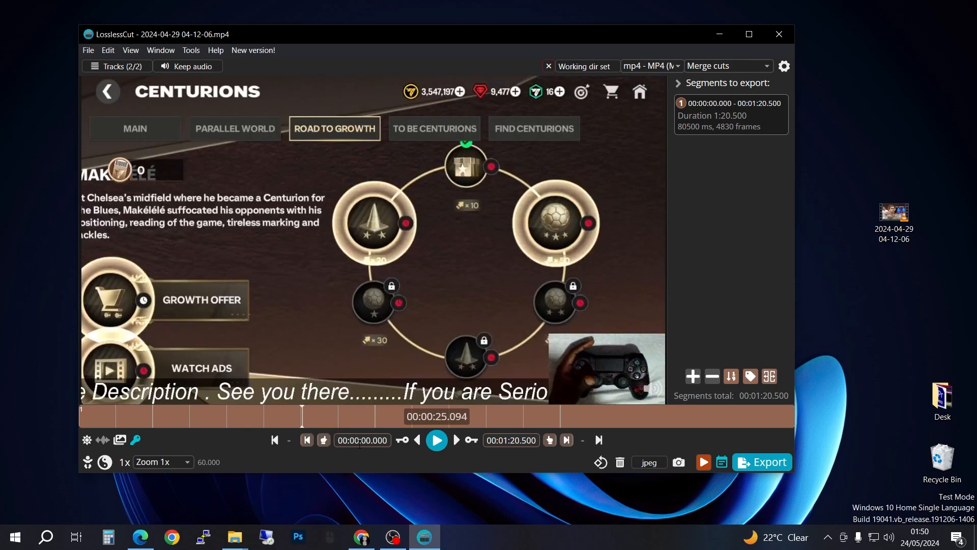
click(551, 440)
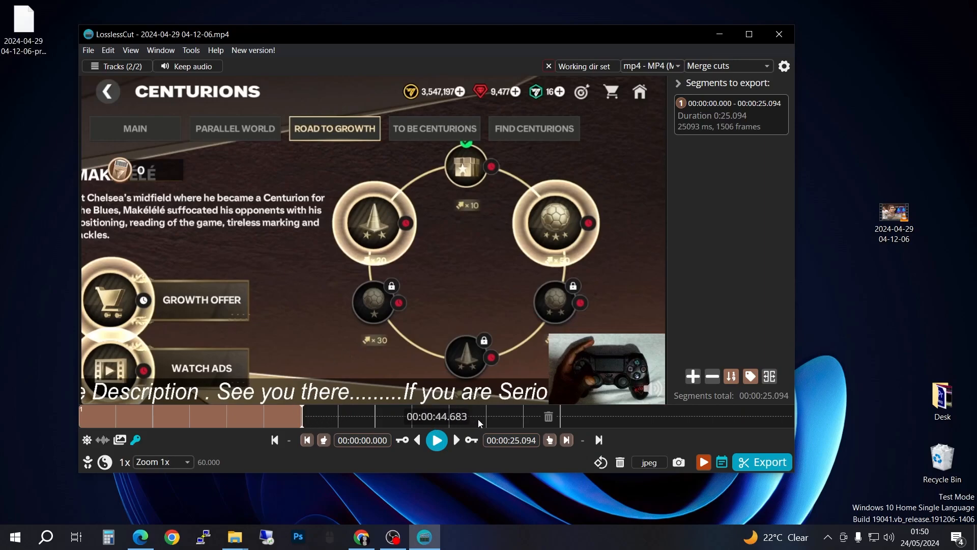
- Add a second segment from 00:00:37.819 to 00:00:58.337 and a third from 00:01:10.420 to the end of the video
click(522, 423)
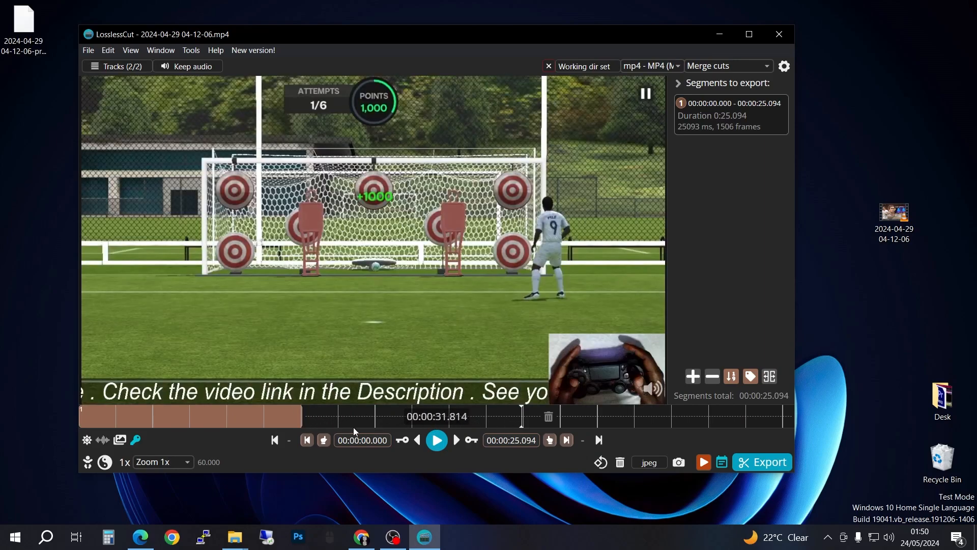
drag(452, 431, 418, 433)
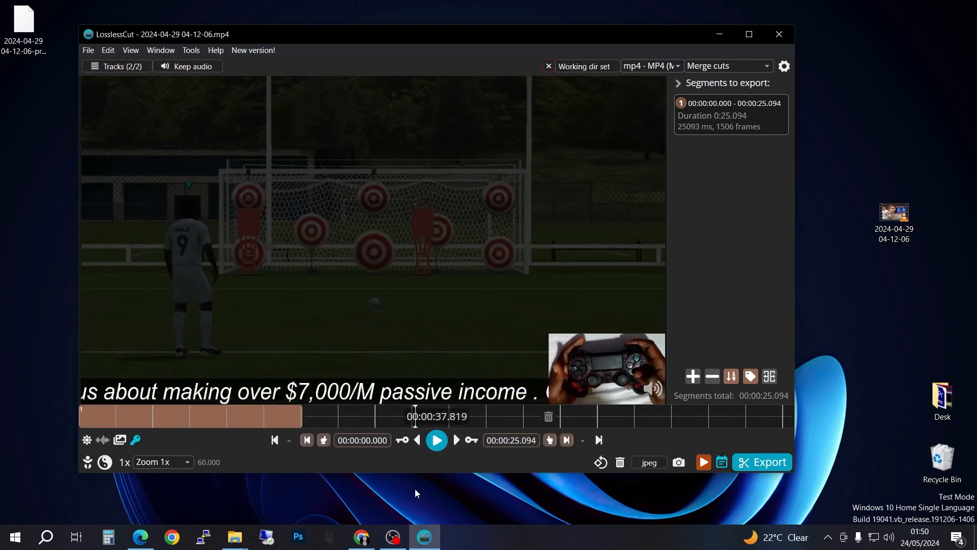
click(324, 440)
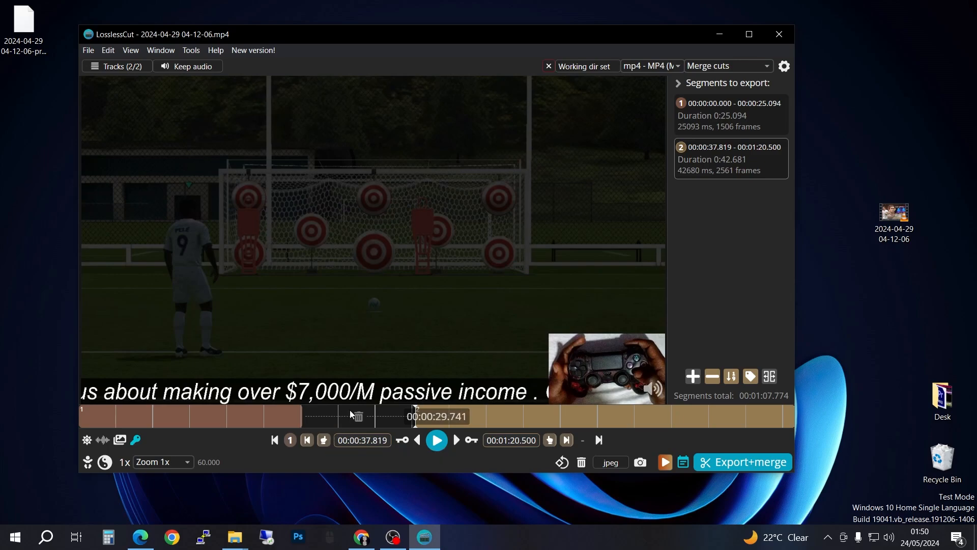
click(597, 413)
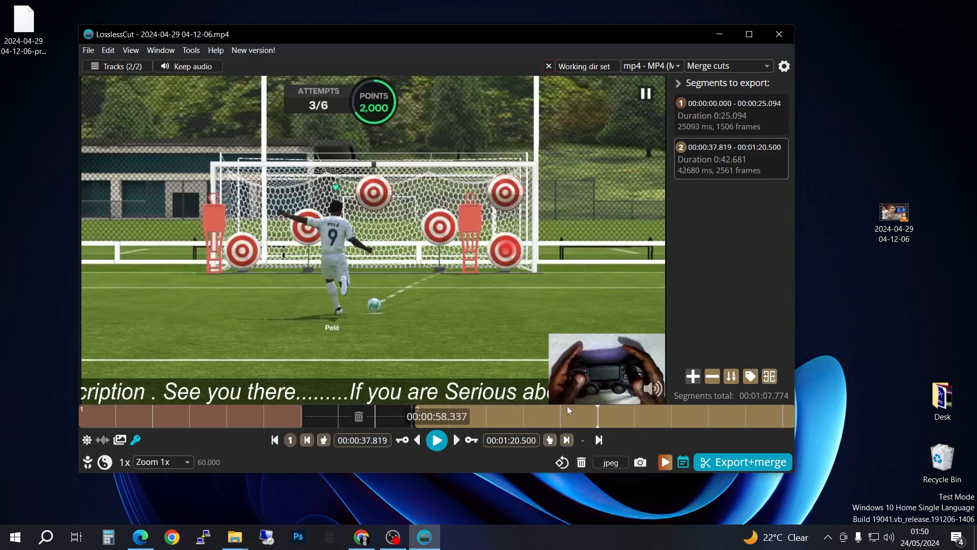
click(550, 442)
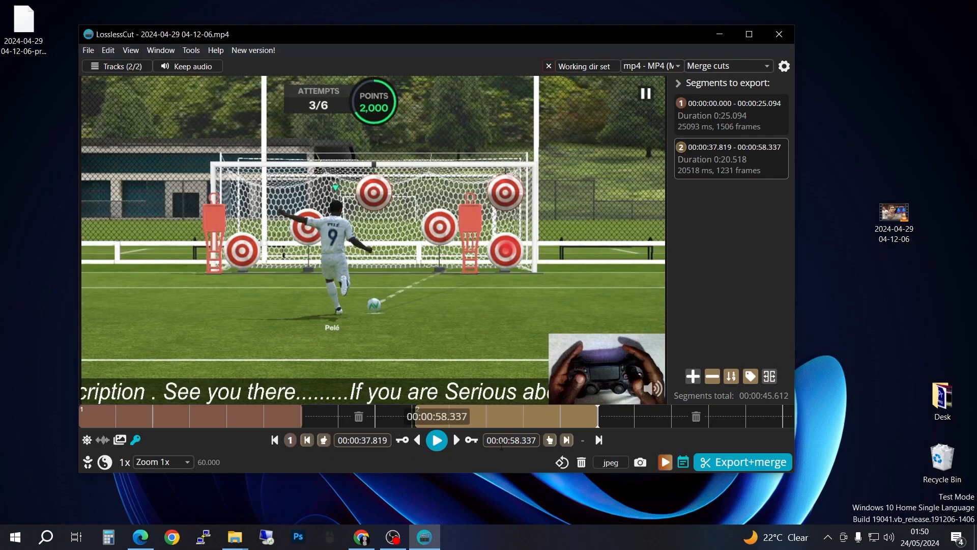
click(707, 419)
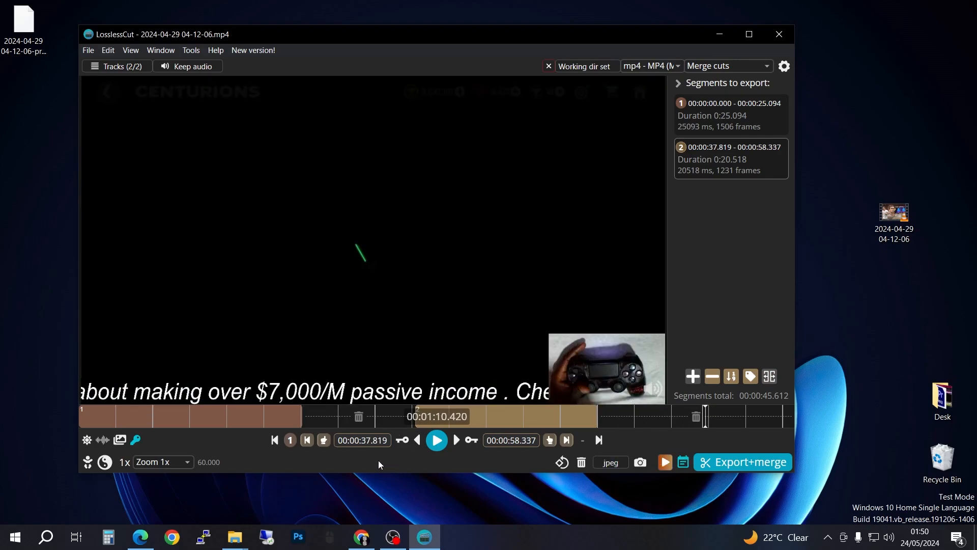
click(325, 441)
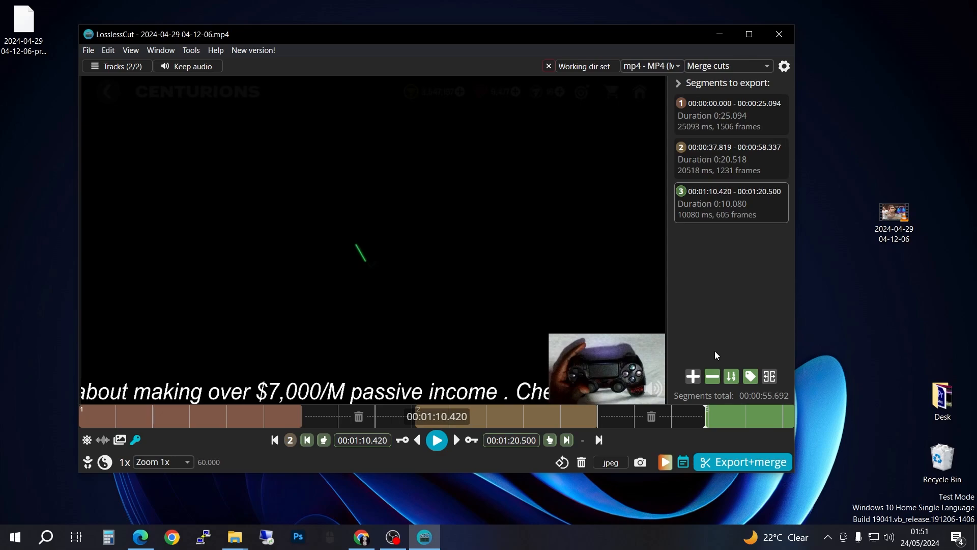
- Open the export options and select Merge cuts as export mode and mp4 - MP4 (MPEG-4 Part 14) as output container format
click(752, 465)
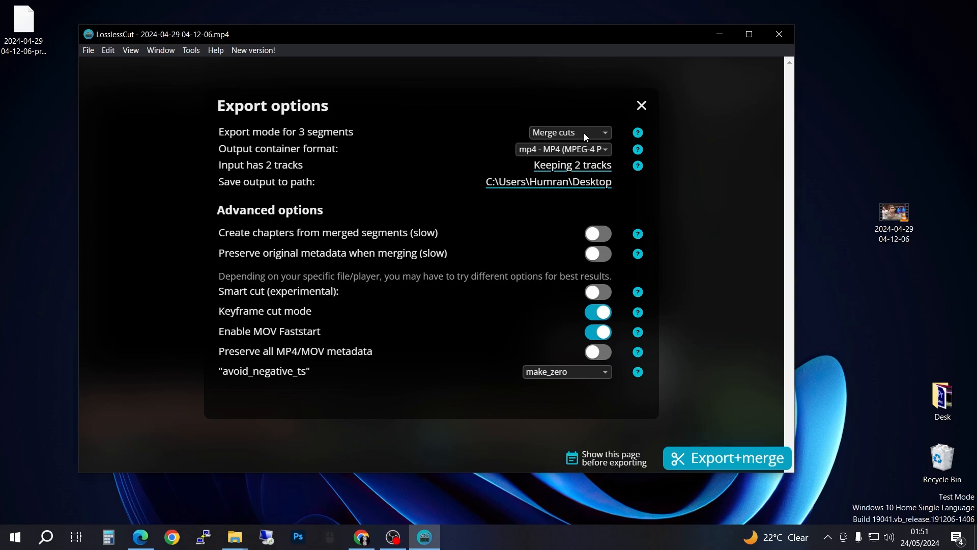
click(600, 133)
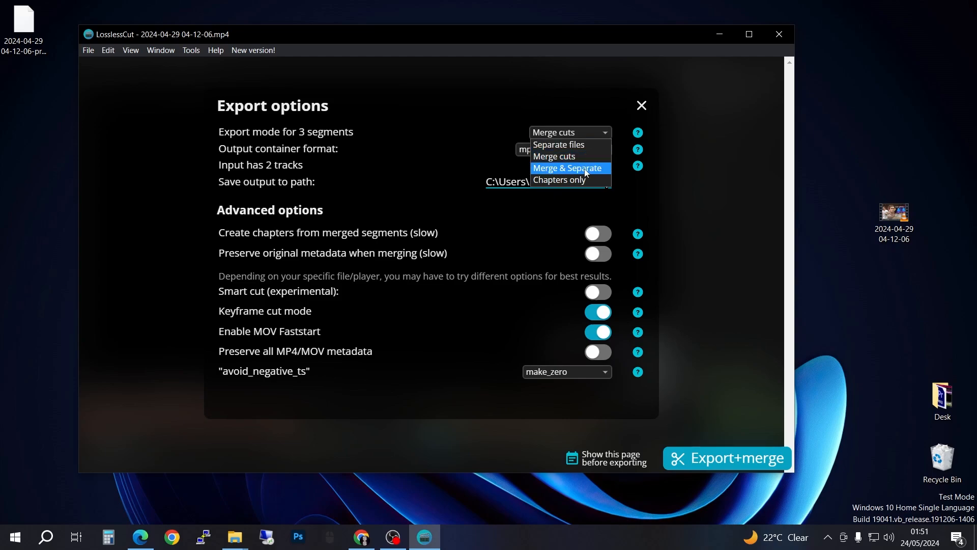
click(557, 161)
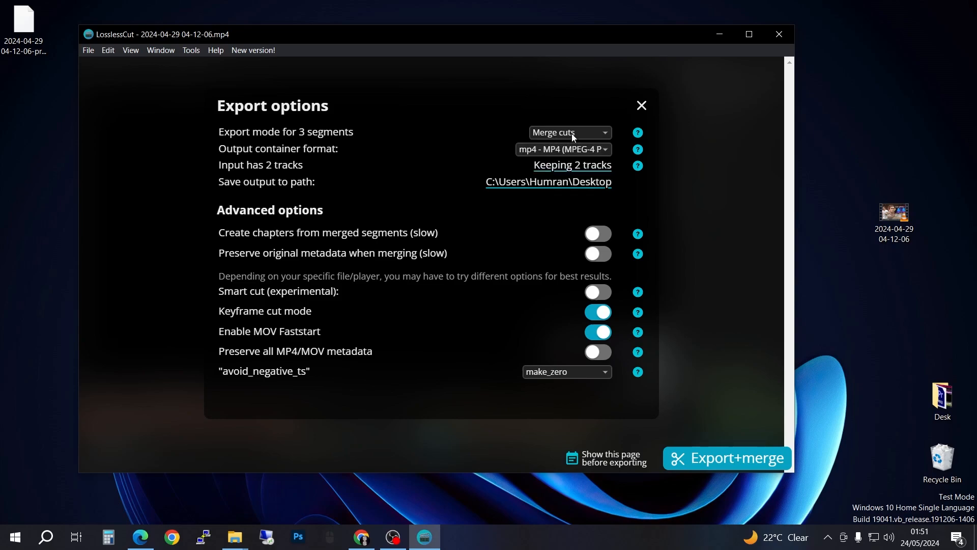
click(593, 150)
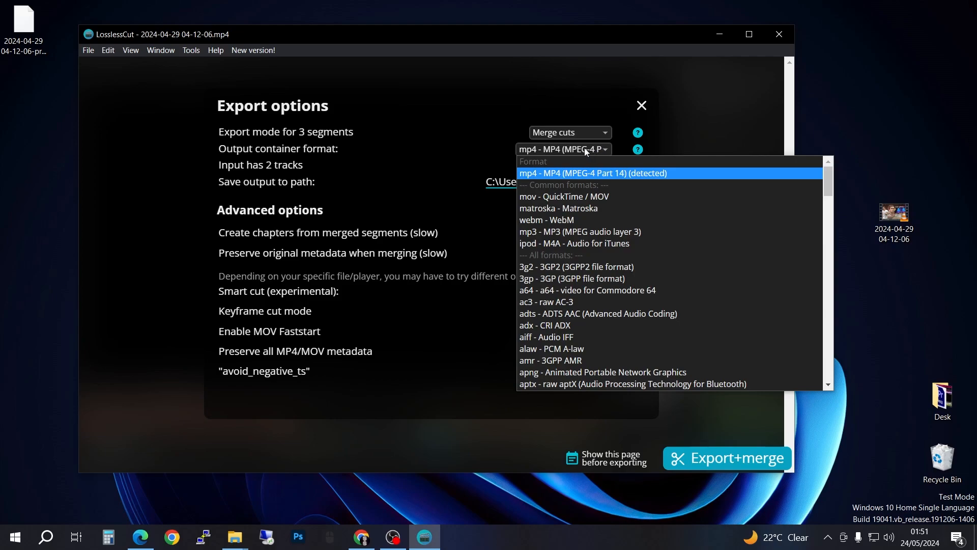
click(667, 173)
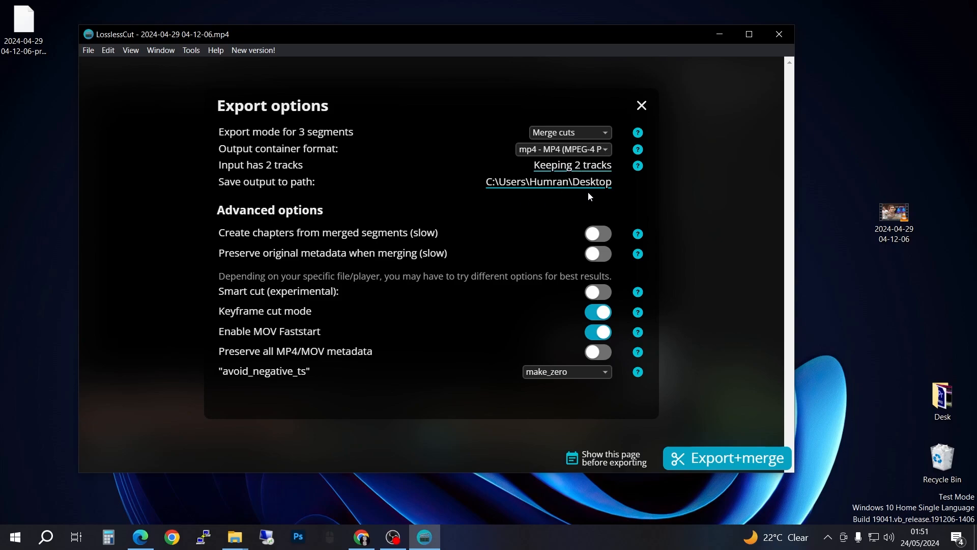
- Choose the Desktop folder as the save path for the exported output
click(539, 183)
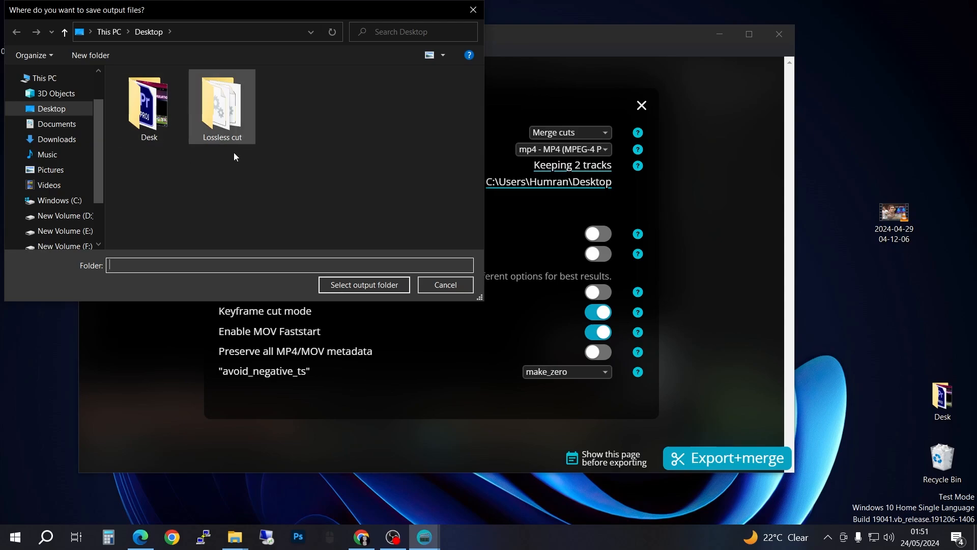
click(51, 110)
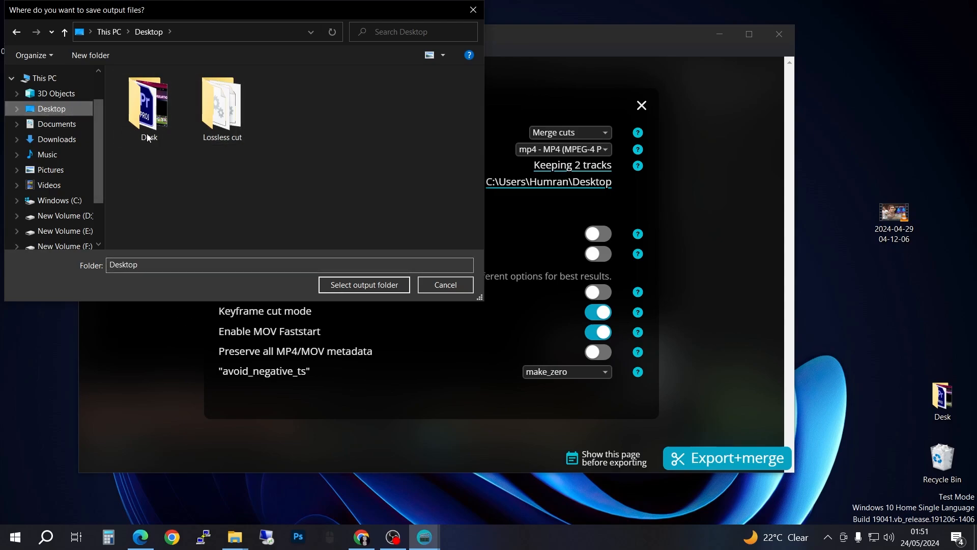
click(387, 284)
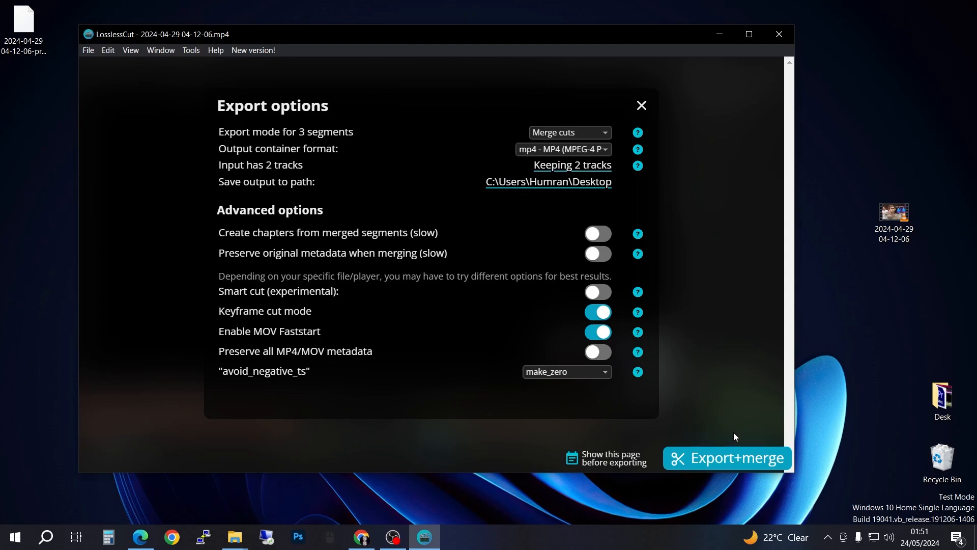
- Export and merge the three segments, and show the finished file in its folder
click(724, 461)
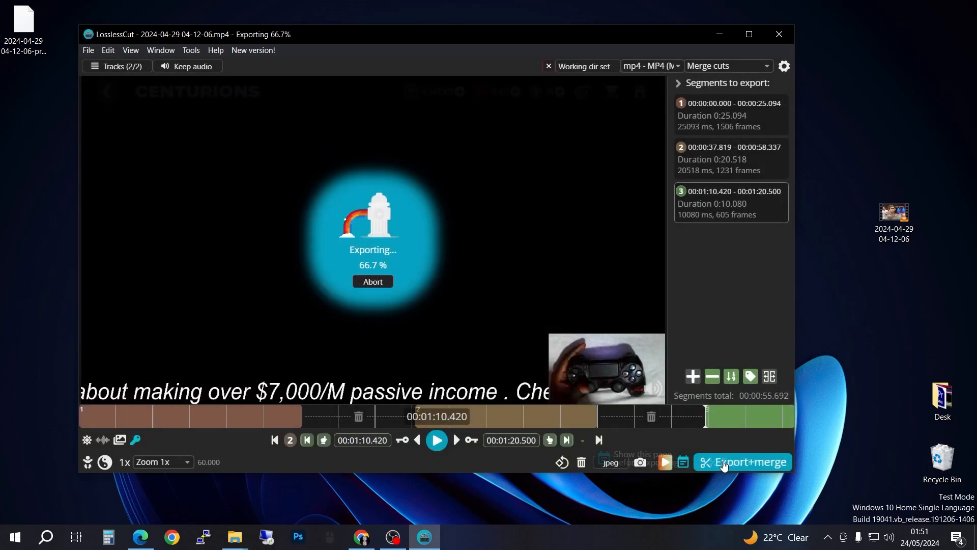
drag(368, 35, 411, 36)
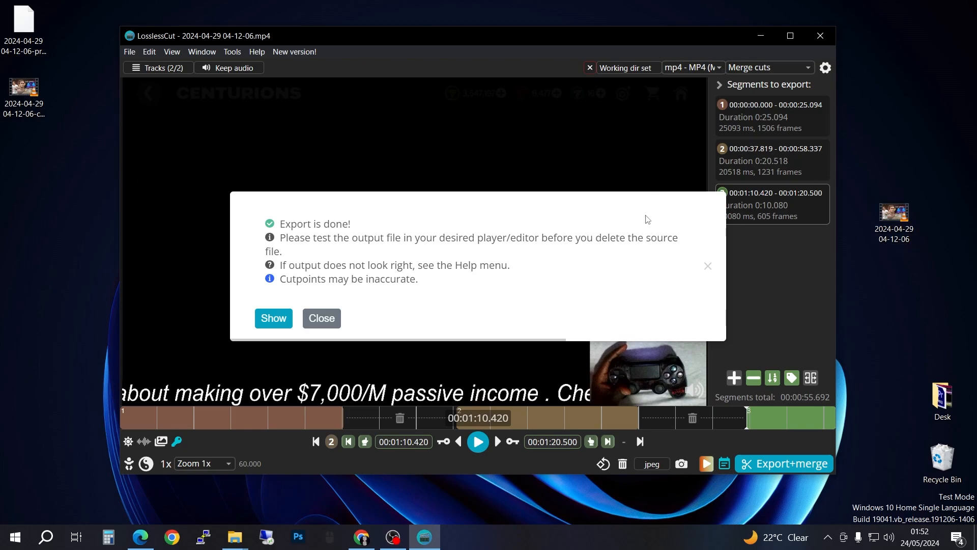
click(274, 318)
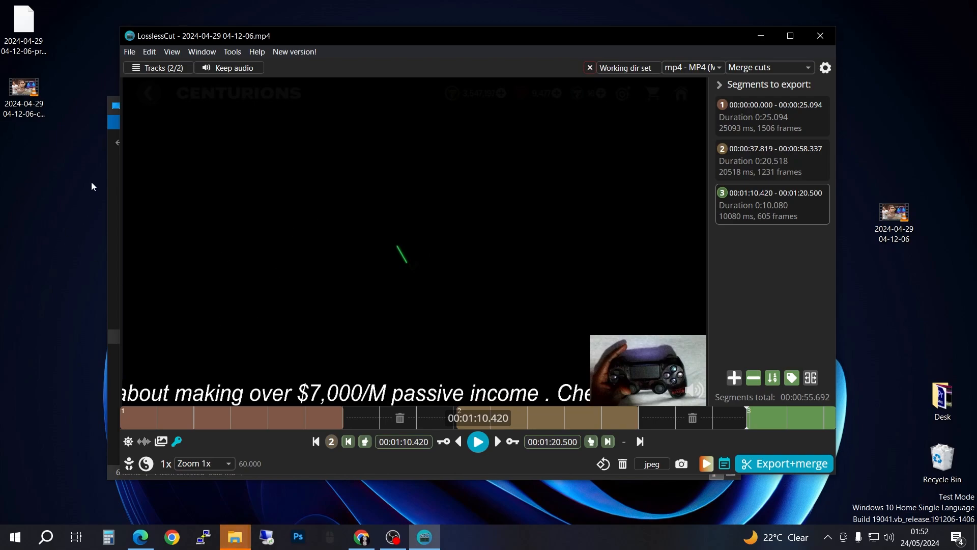
- Check the file size of the exported cut-merged video in its properties, and close them
click(25, 89)
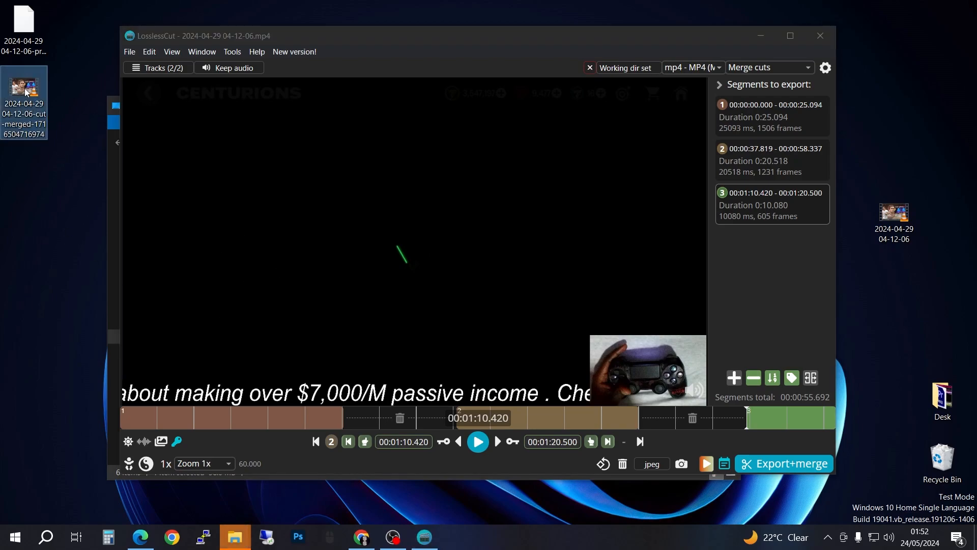
right_click(25, 89)
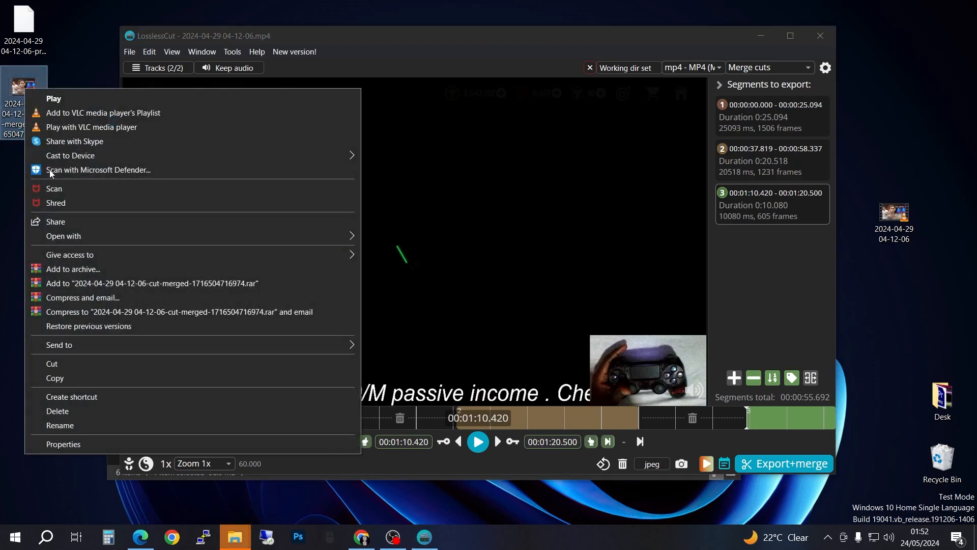
click(79, 443)
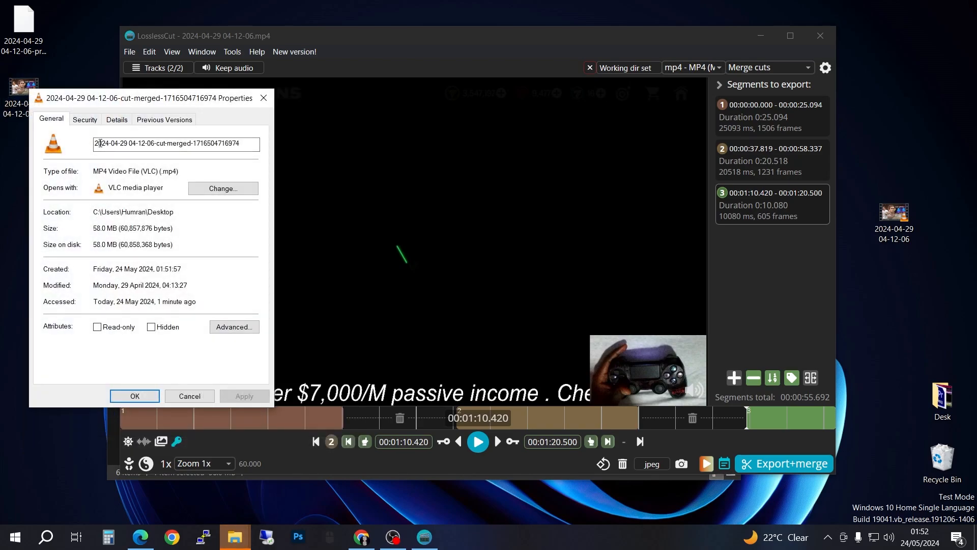
click(264, 98)
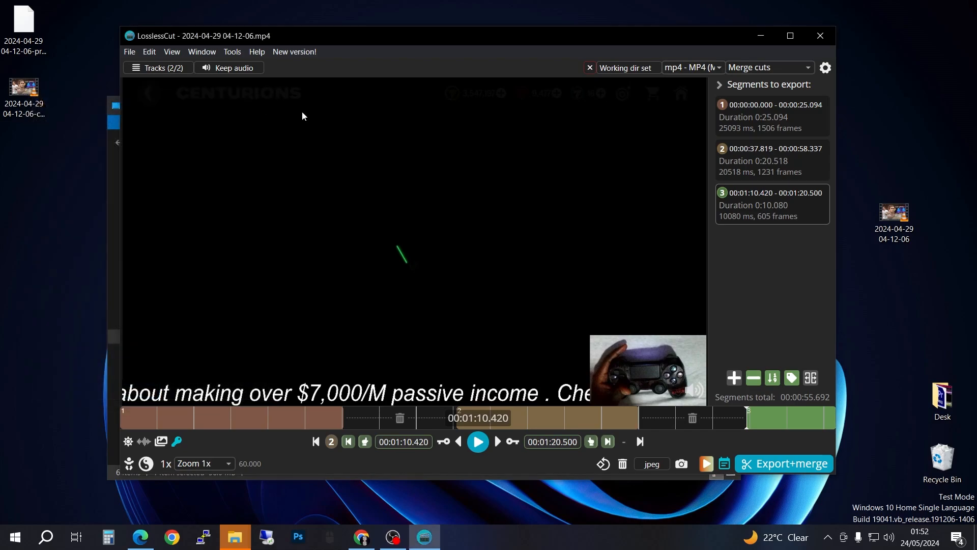
click(765, 41)
right_click(894, 213)
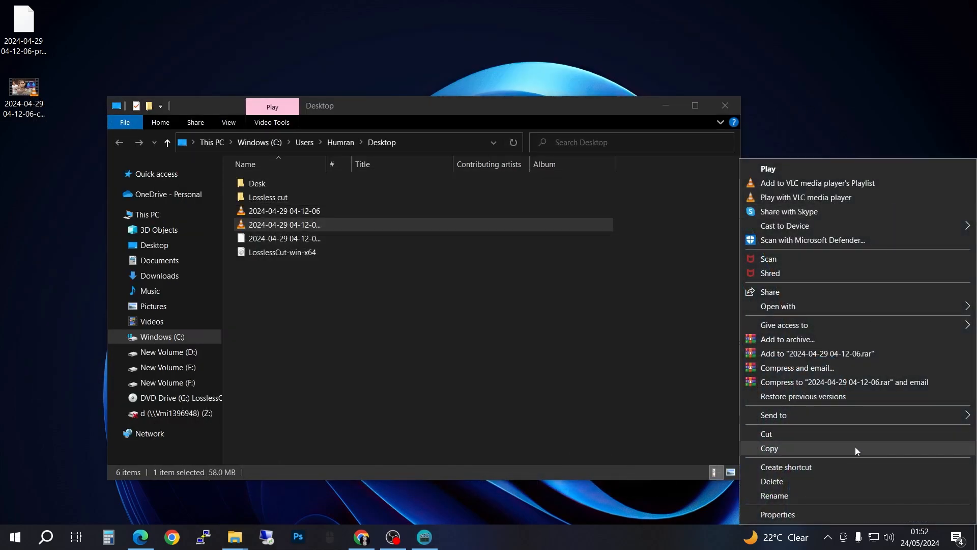
click(865, 512)
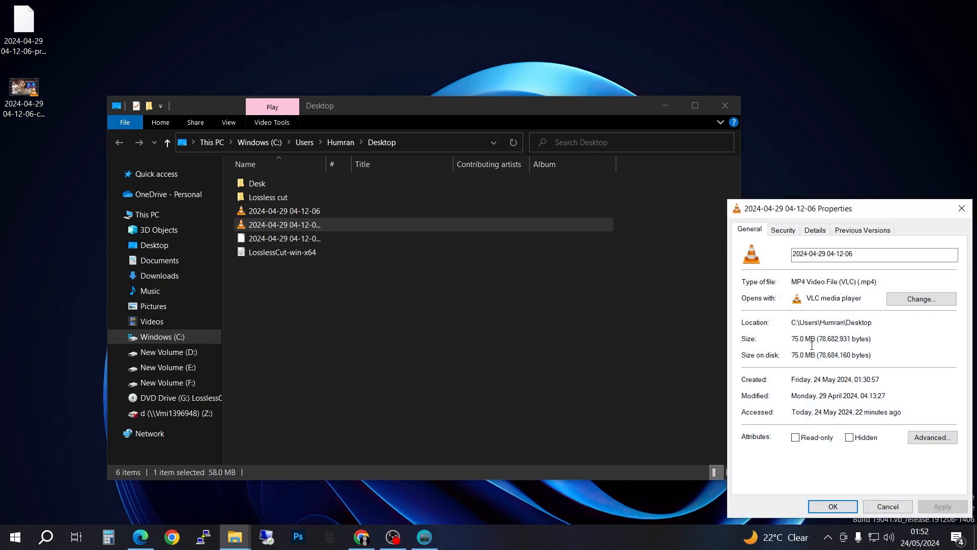
click(962, 208)
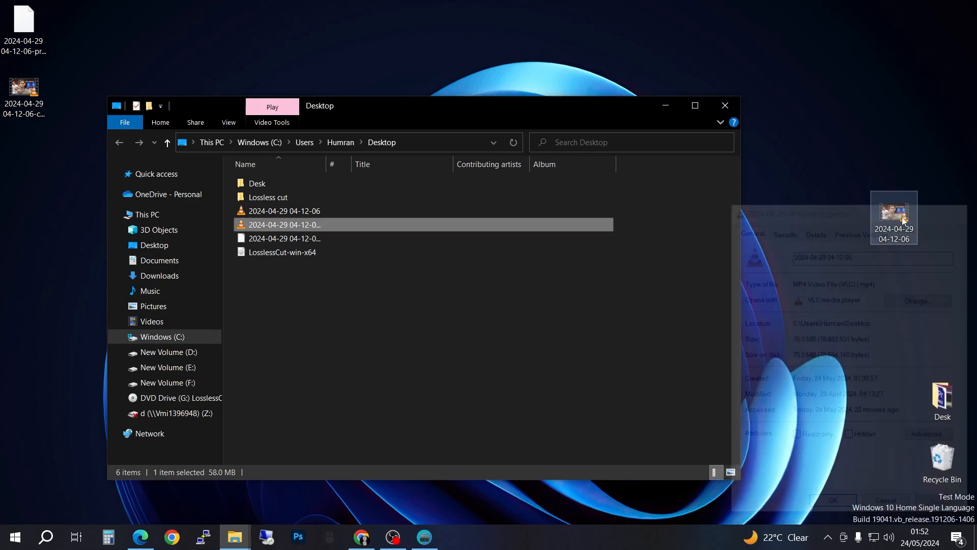
double_click(901, 221)
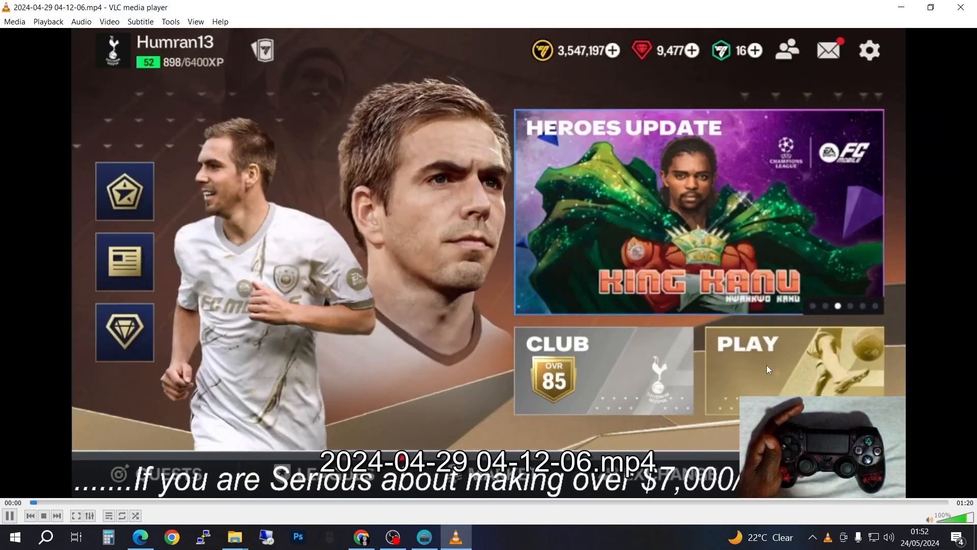
click(11, 515)
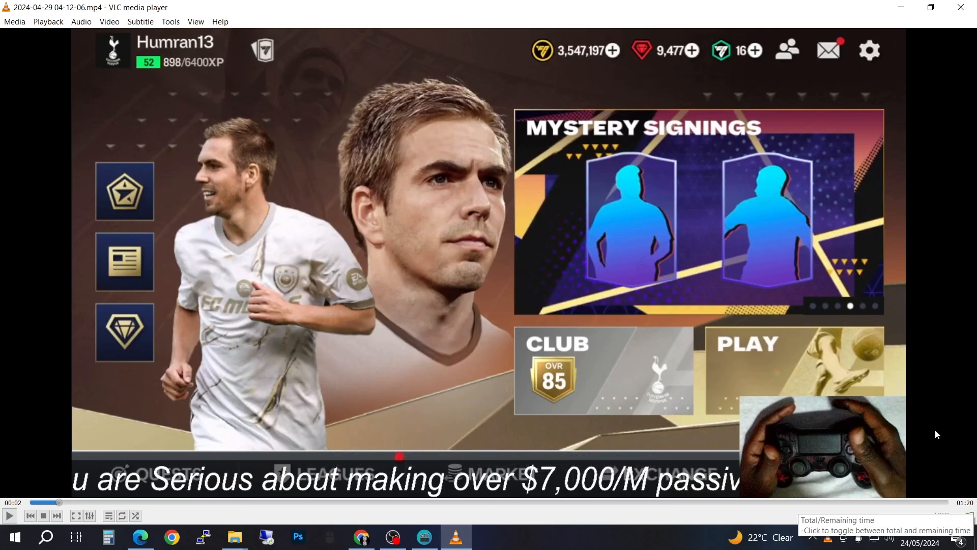
click(960, 7)
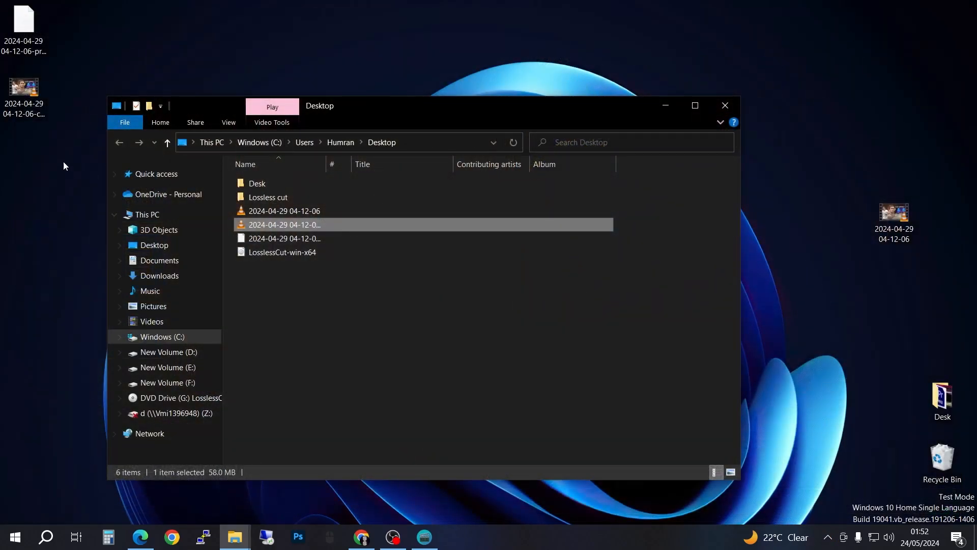
- Play the exported cut-merged video in VLC, pause it to check its total duration, and close the player
double_click(25, 99)
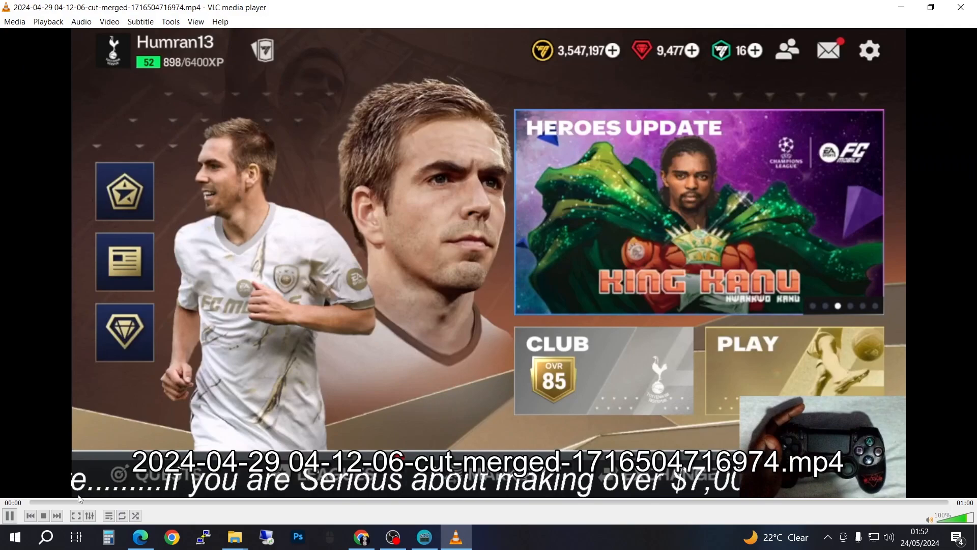
click(9, 516)
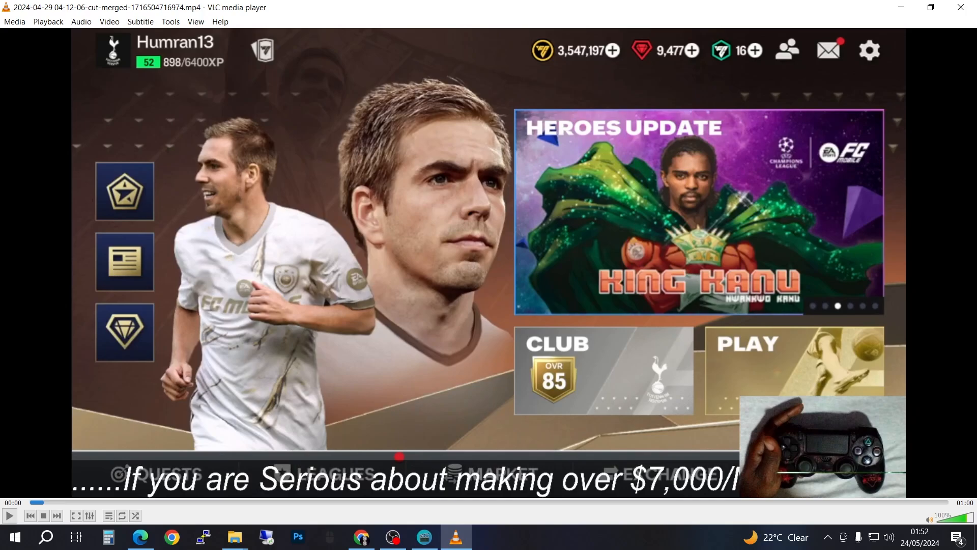
click(960, 7)
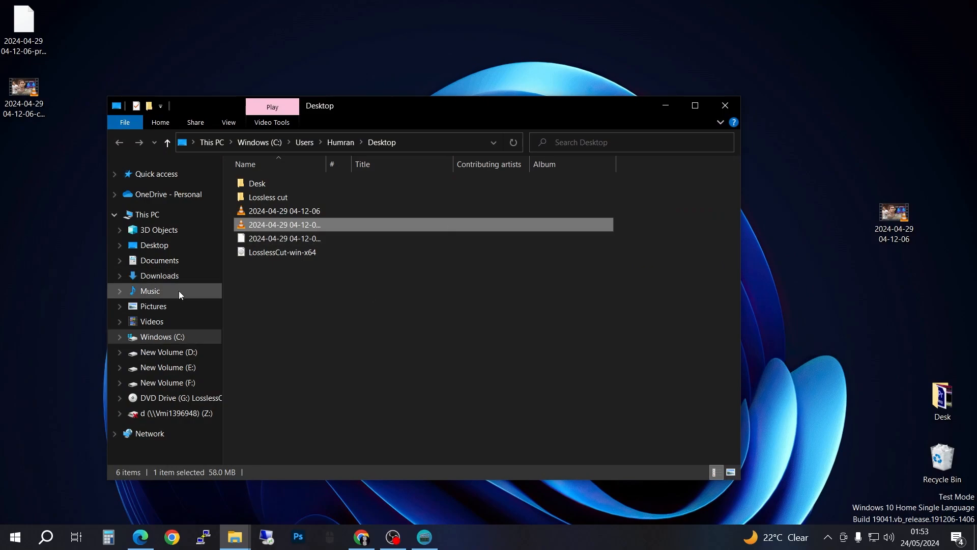
- Look through the Videos folder, minimize its window and switch back to LosslessCut
click(168, 321)
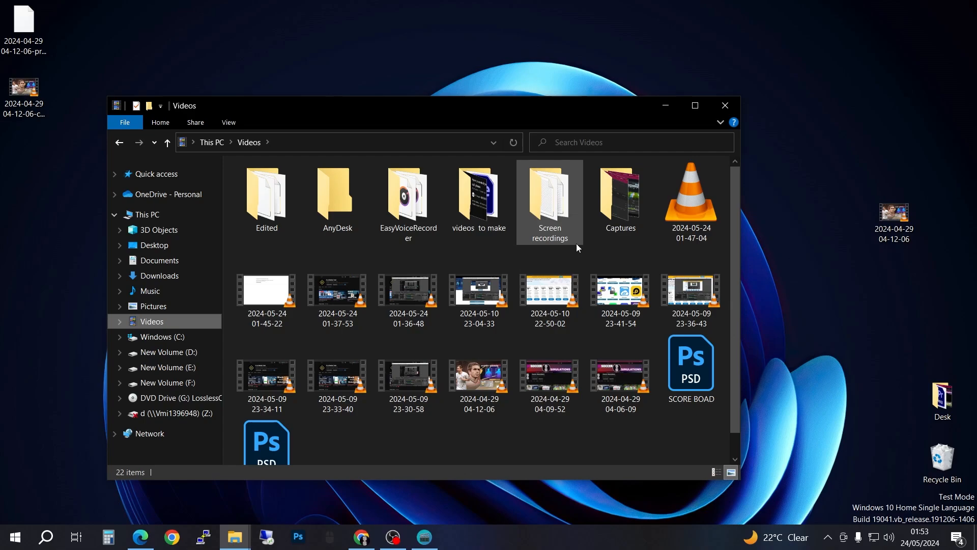
scroll(578, 243, down, 1)
scroll(465, 291, up, 1)
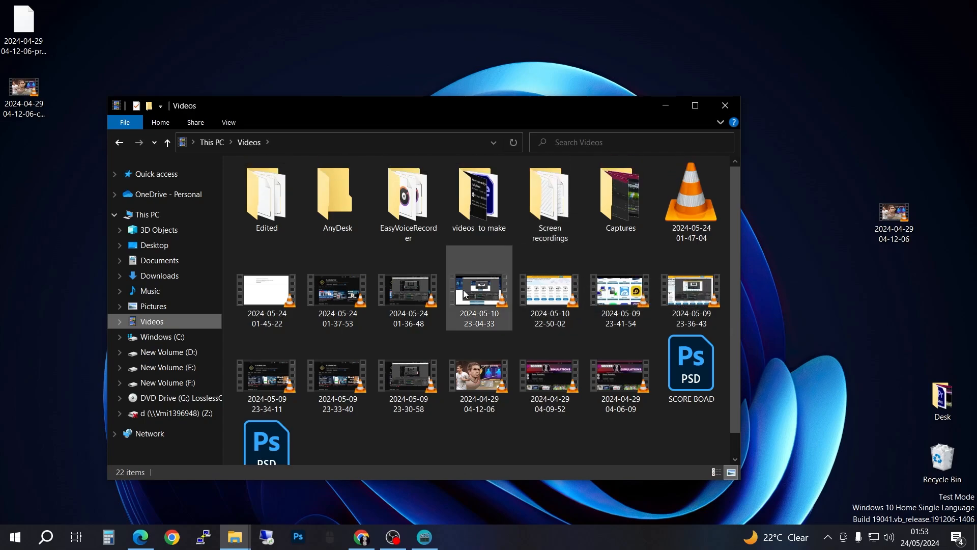
click(666, 104)
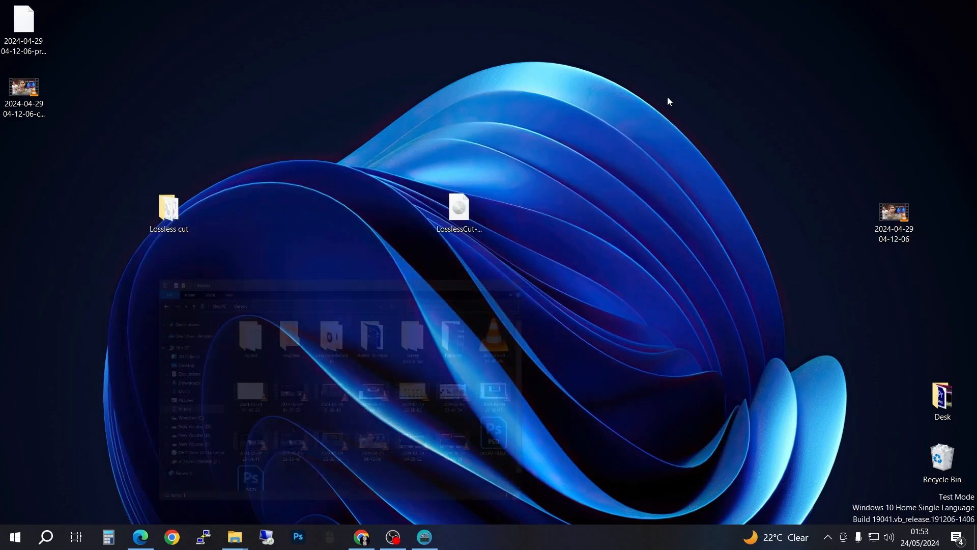
click(425, 536)
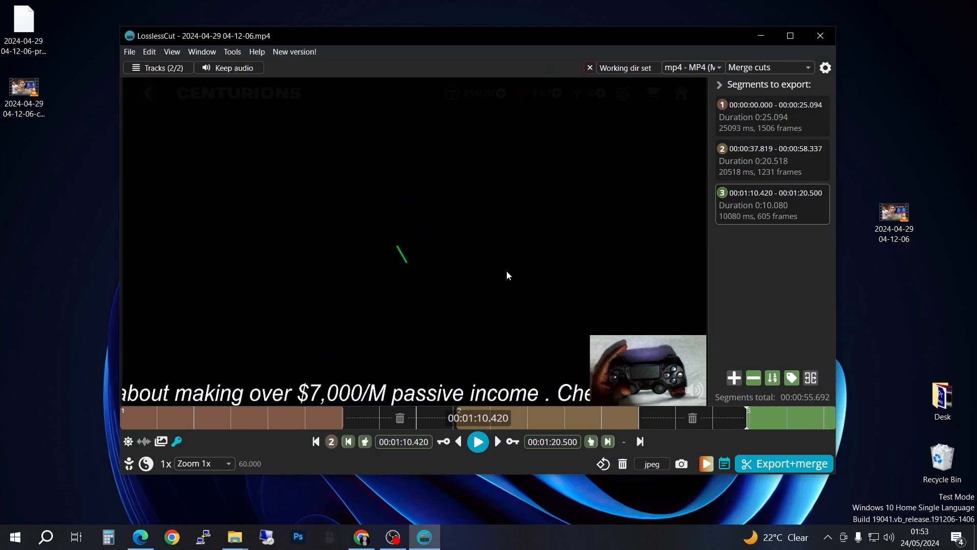